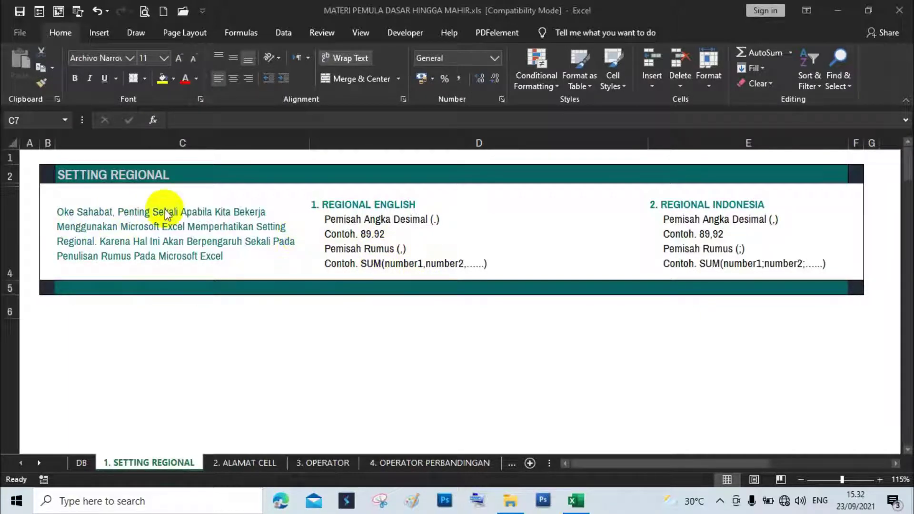
left_click(82, 173)
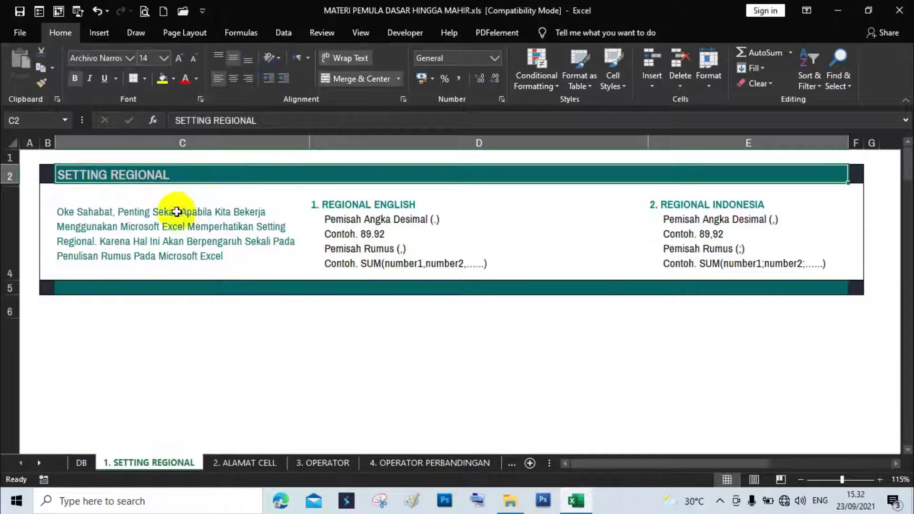
left_click(212, 286)
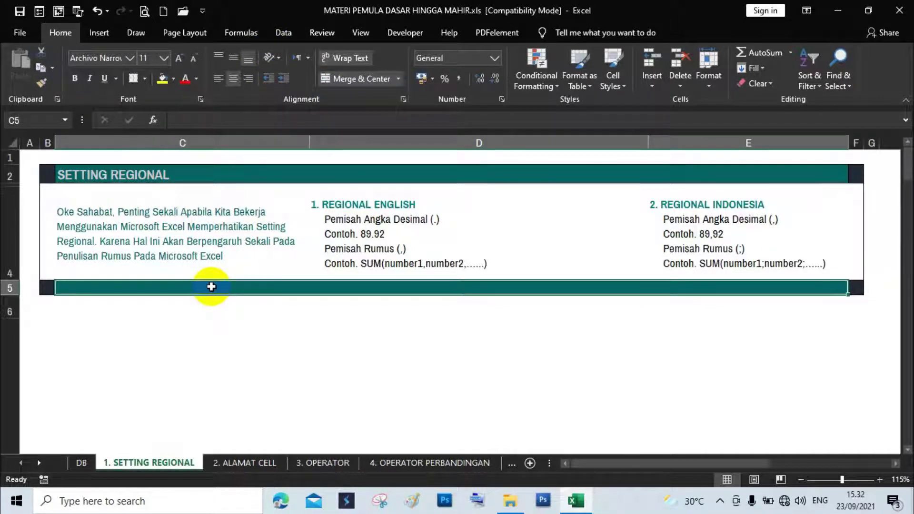
left_click(154, 302)
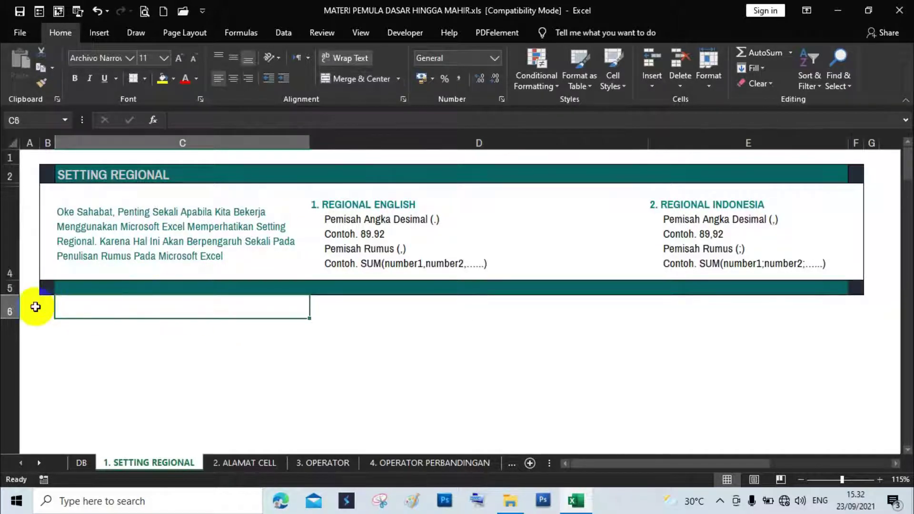
left_click_drag(49, 307, 850, 311)
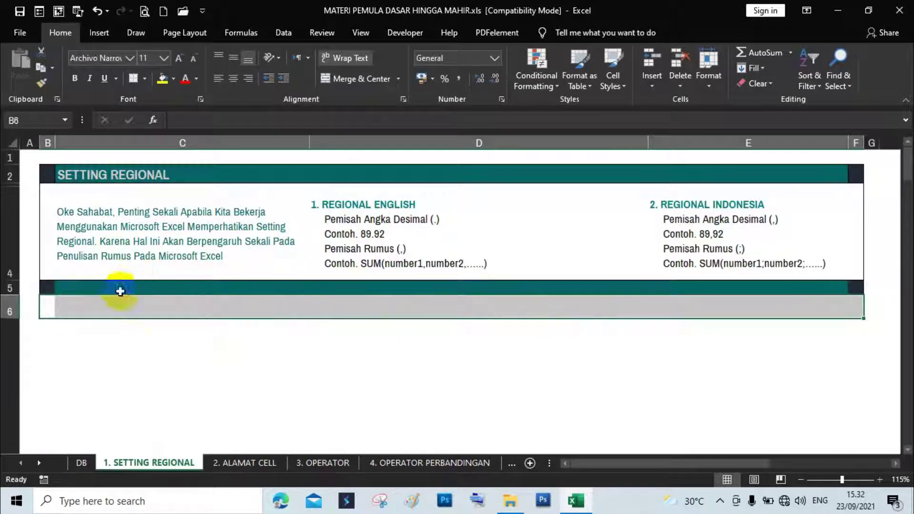
left_click(173, 343)
left_click(54, 313)
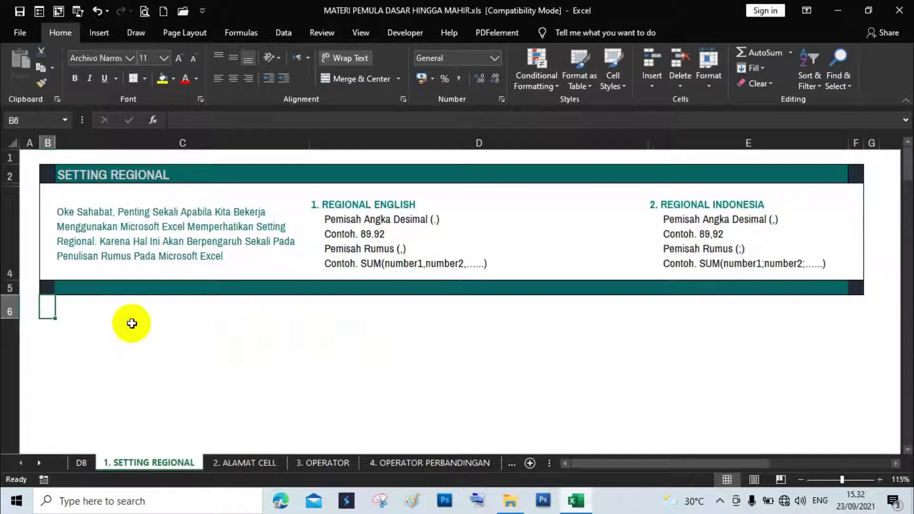
left_click_drag(45, 305, 858, 299)
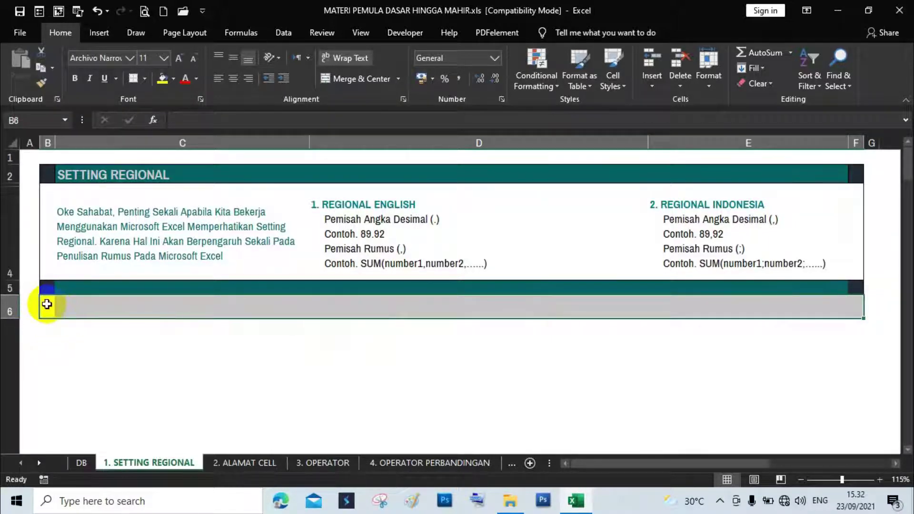
left_click(64, 174)
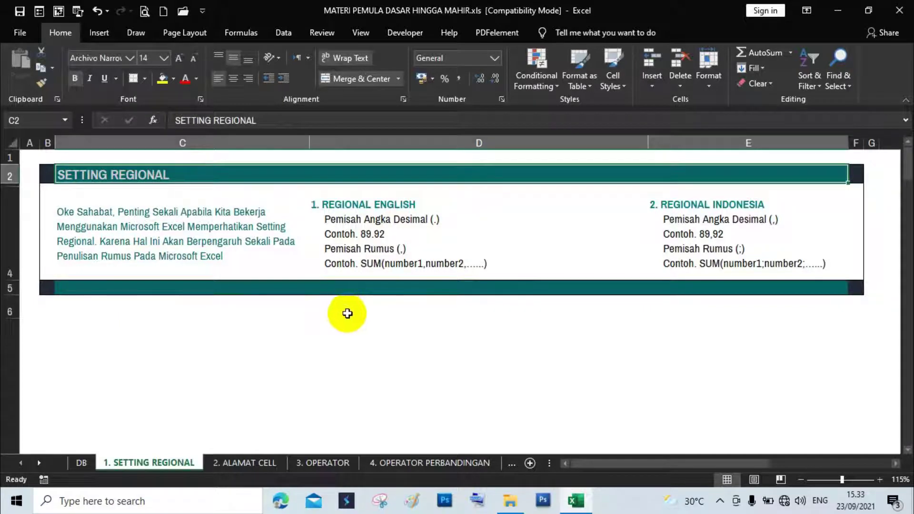
left_click(408, 243)
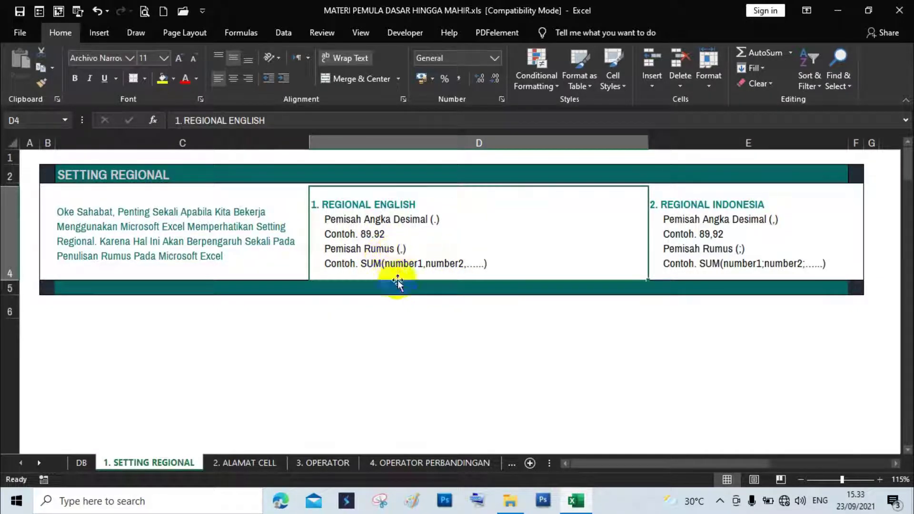
Start a SUM formula in cell D6 to check which argument separator its syntax uses
left_click(378, 310)
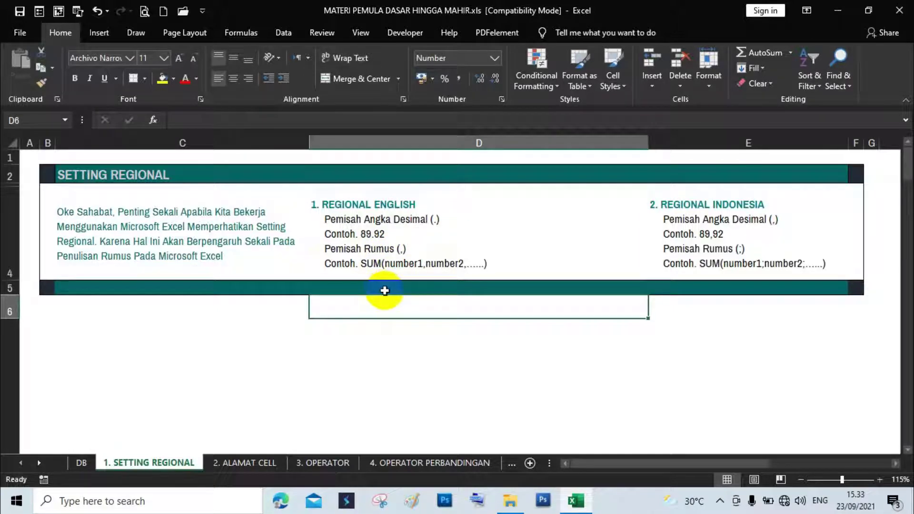
type("=sum")
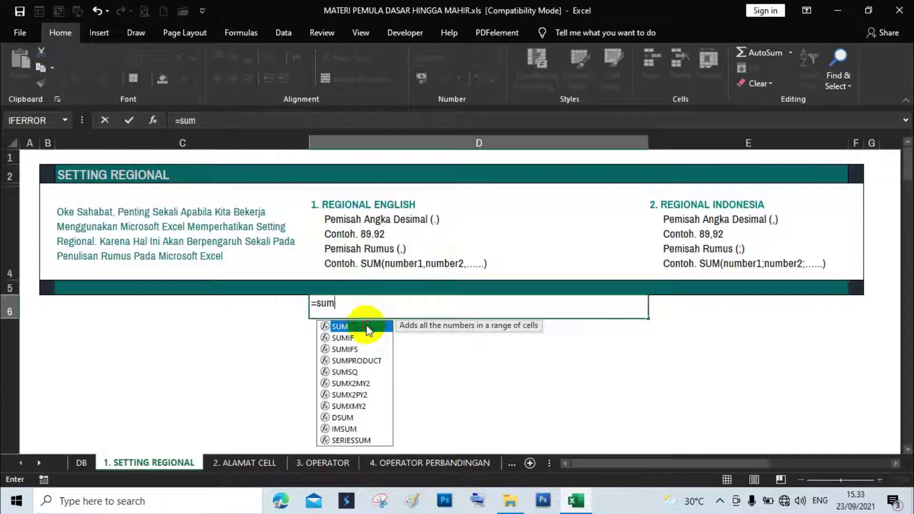
key("Tab")
left_click(371, 301)
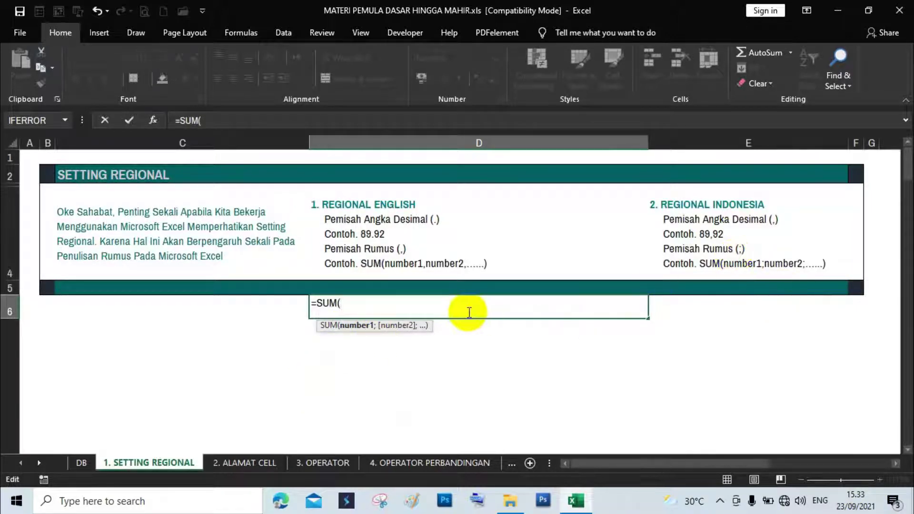
Discard the unfinished SUM formula in cell D6, leaving the empty cell selected
key("BackSpace")
key("BackSpace")
key("BackSpace")
key("BackSpace")
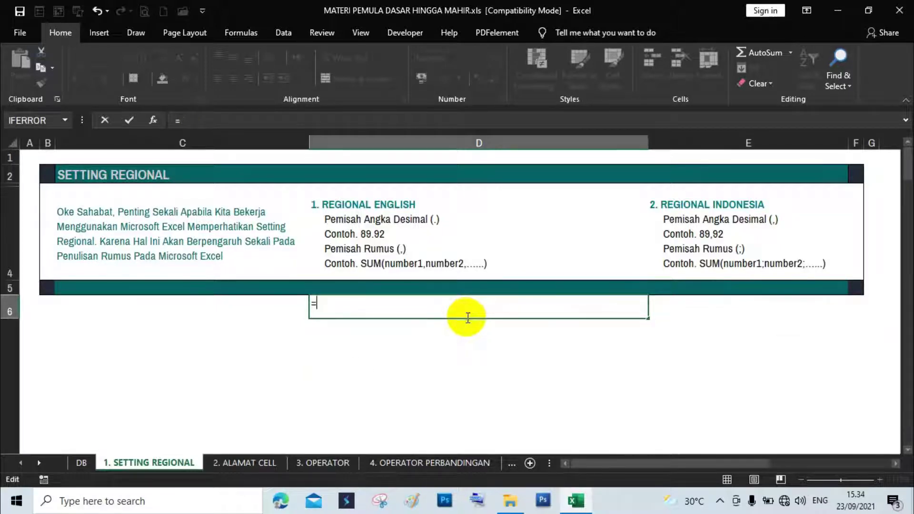
key("BackSpace")
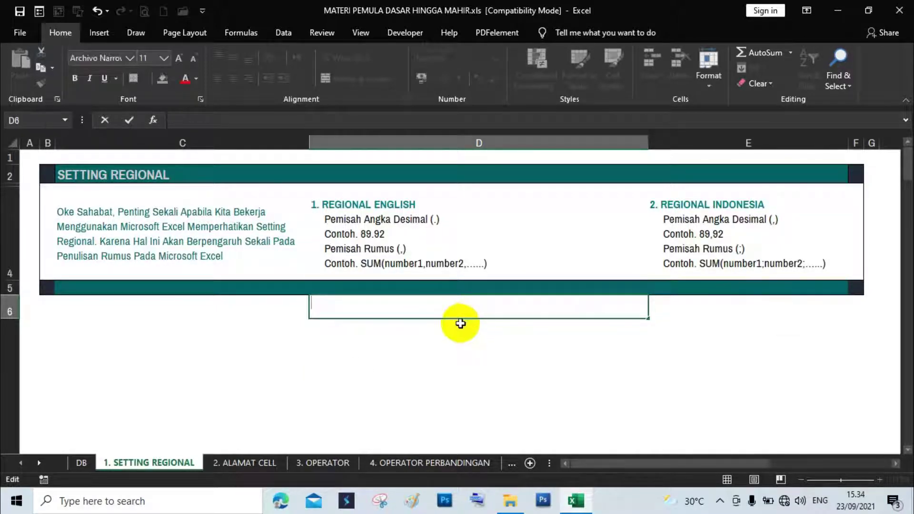
left_click(365, 354)
left_click(333, 305)
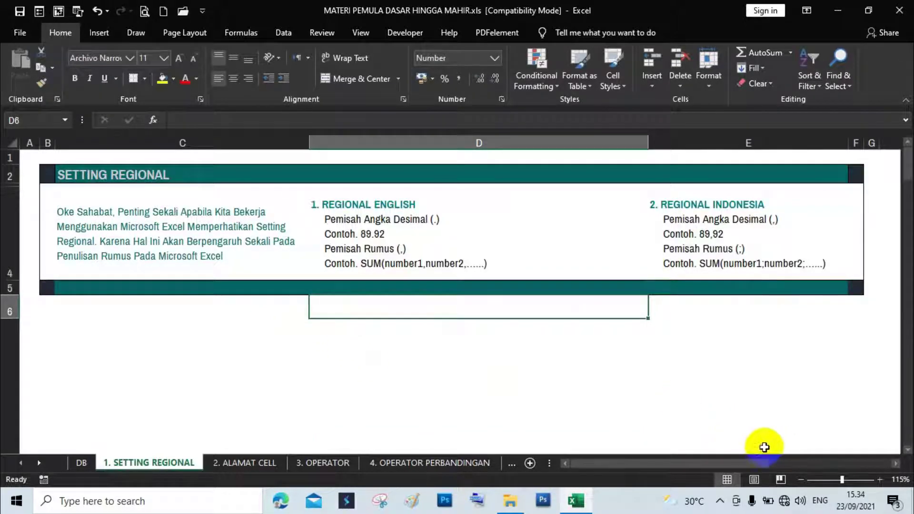
Open Control Panel with the Run command "control" and bring up the Region dialog under Clock and Region
key("super+r")
type("co")
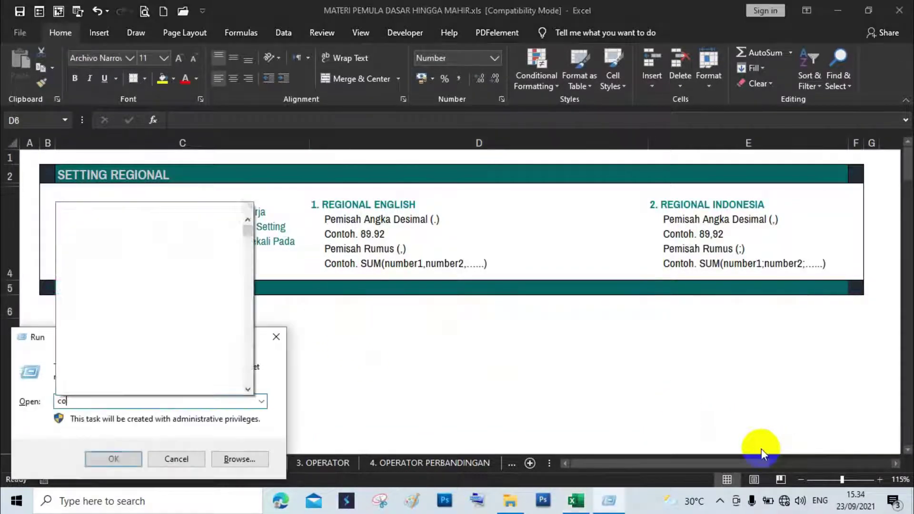
type("ntrol")
key("Return")
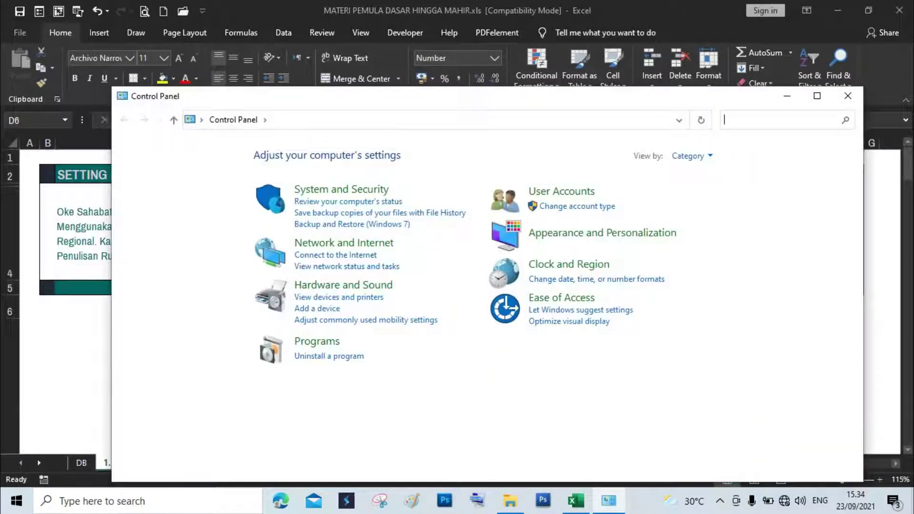
left_click(580, 265)
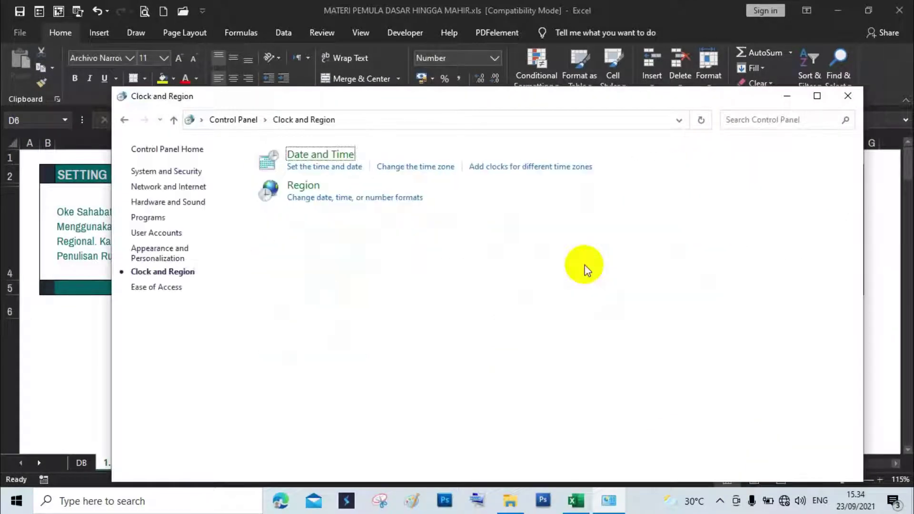
left_click(311, 188)
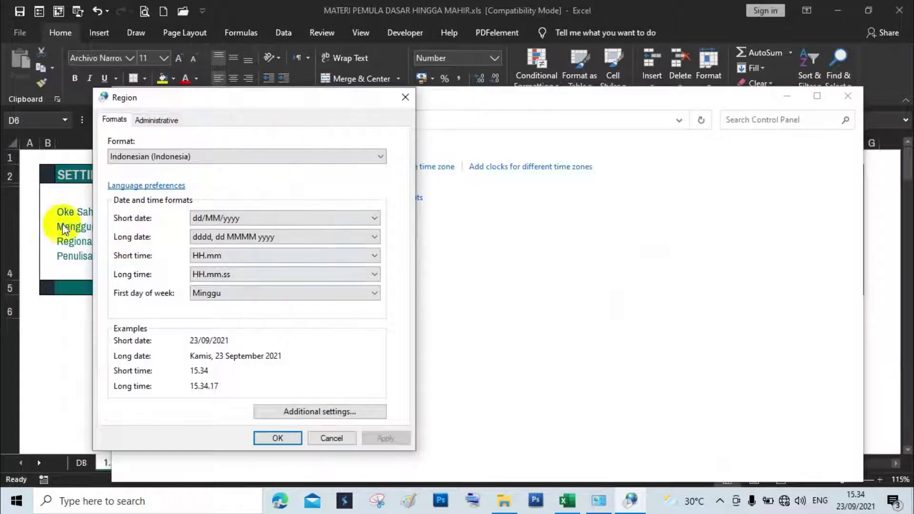
Look at the available regional formats without changing the selection, and close the Region dialog and Control Panel
left_click(163, 161)
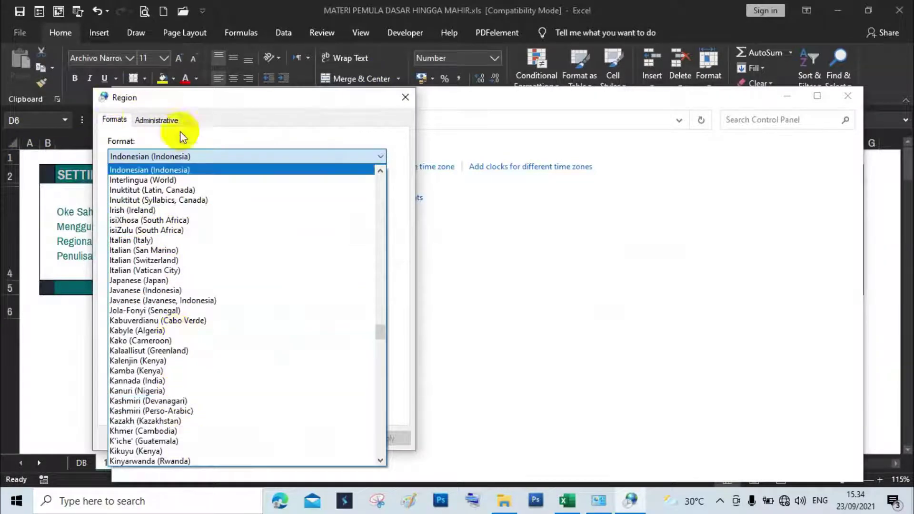
left_click(316, 136)
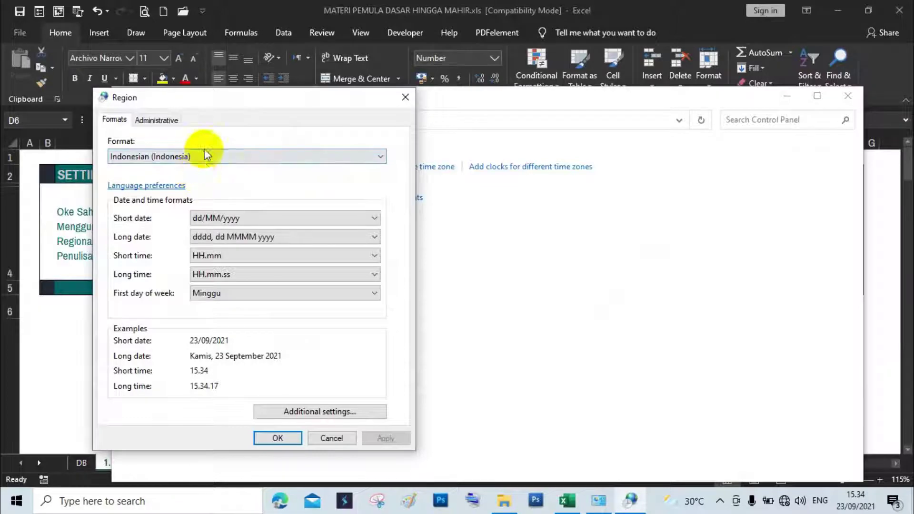
left_click(405, 105)
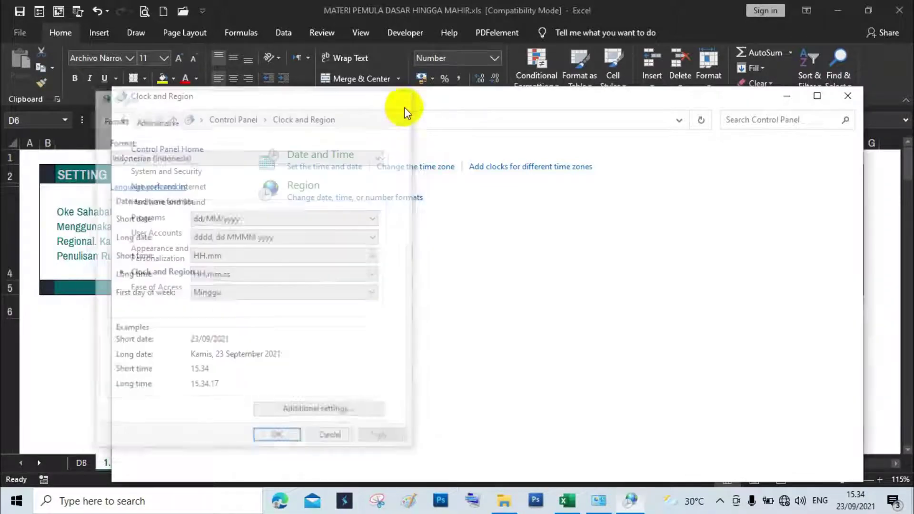
left_click(841, 97)
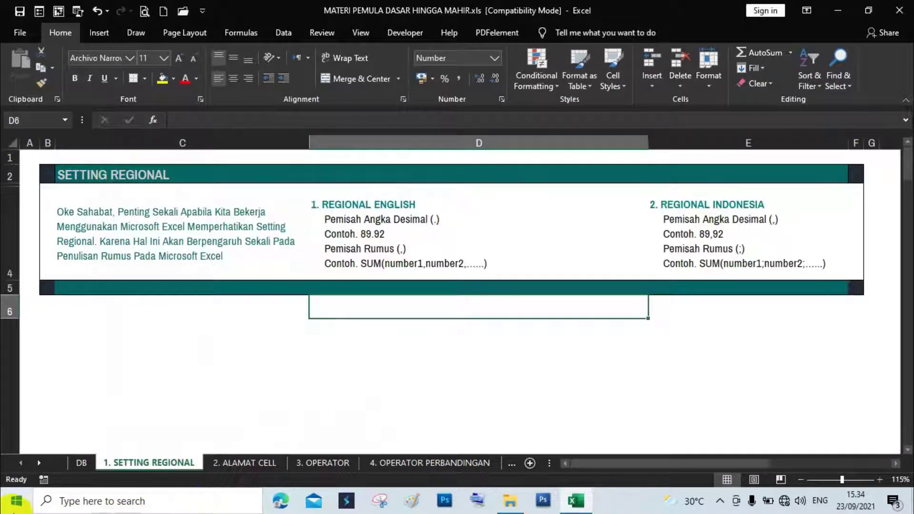
Search Windows for "regional" and open the Set regional format page in Settings
left_click(14, 506)
type("r")
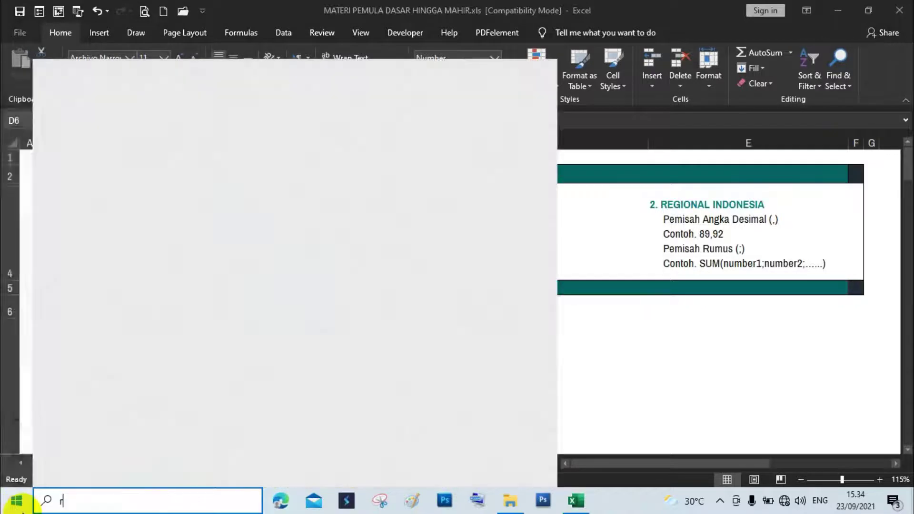
type("eg")
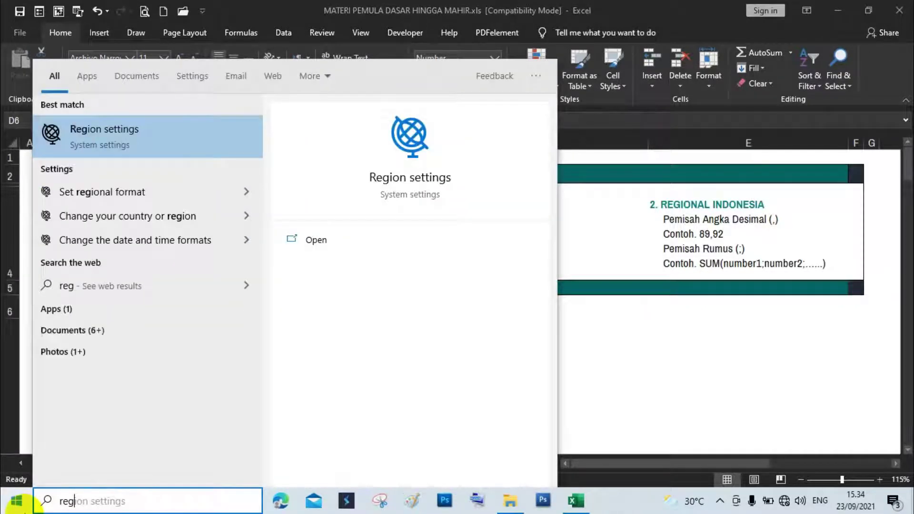
type("ional")
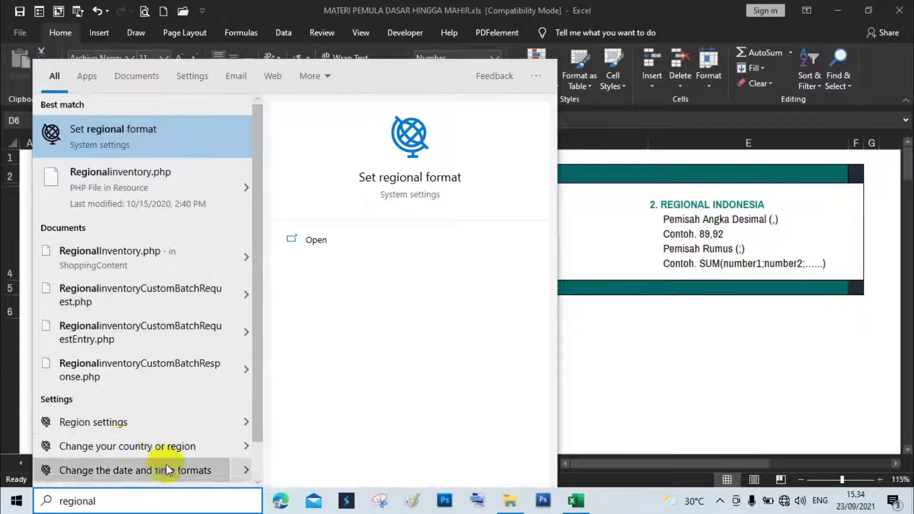
left_click(170, 136)
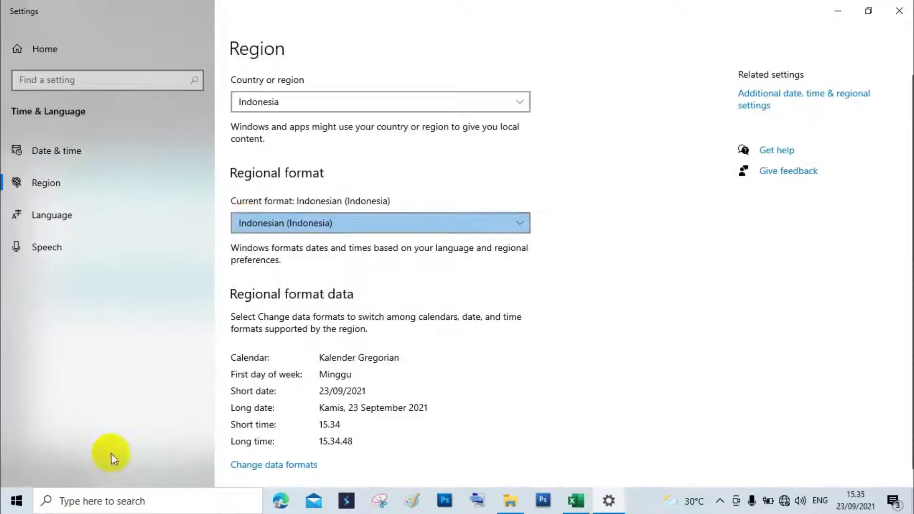
left_click(16, 504)
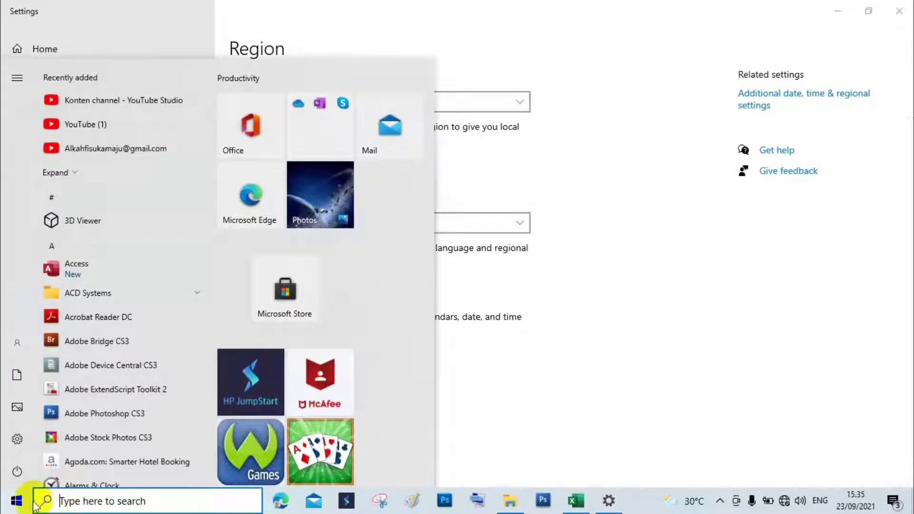
left_click(525, 174)
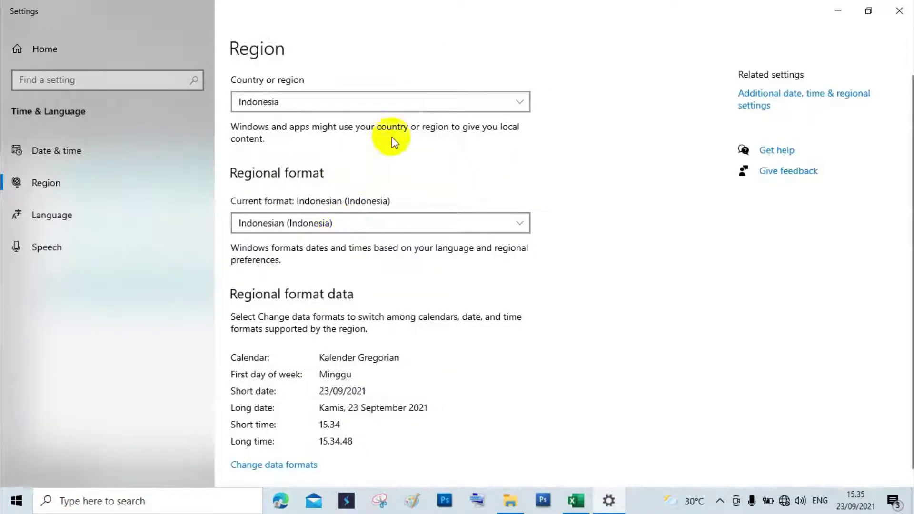
Look through the available countries in the Country or region list from start to end, and close it without choosing another one
left_click(475, 105)
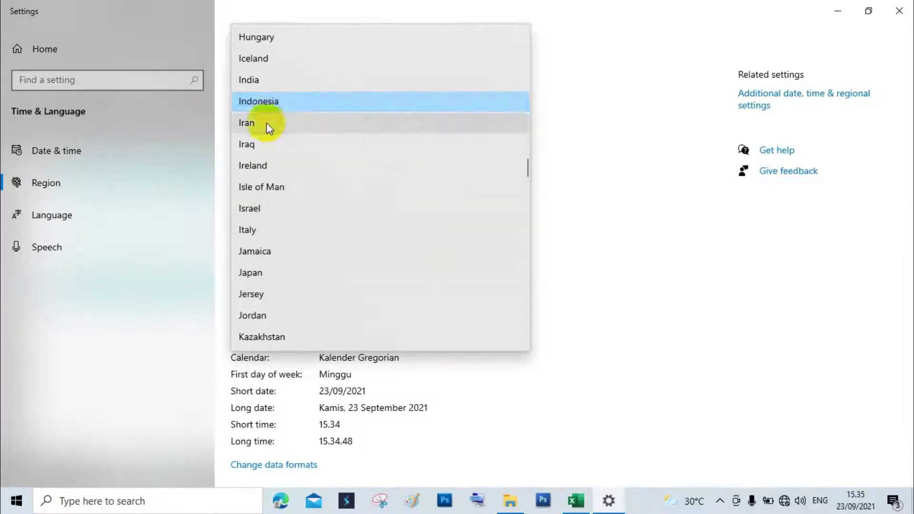
scroll(332, 262, "down", 16)
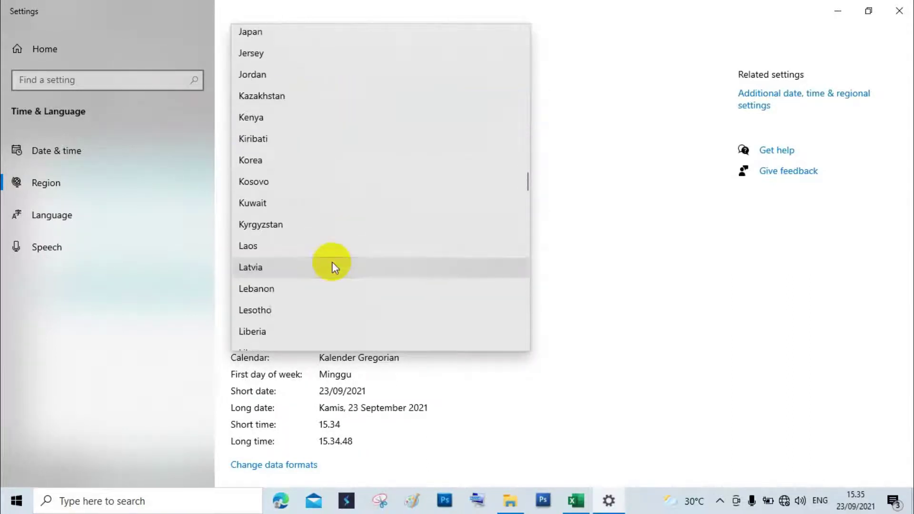
scroll(343, 280, "down", 12)
scroll(473, 289, "up", 12)
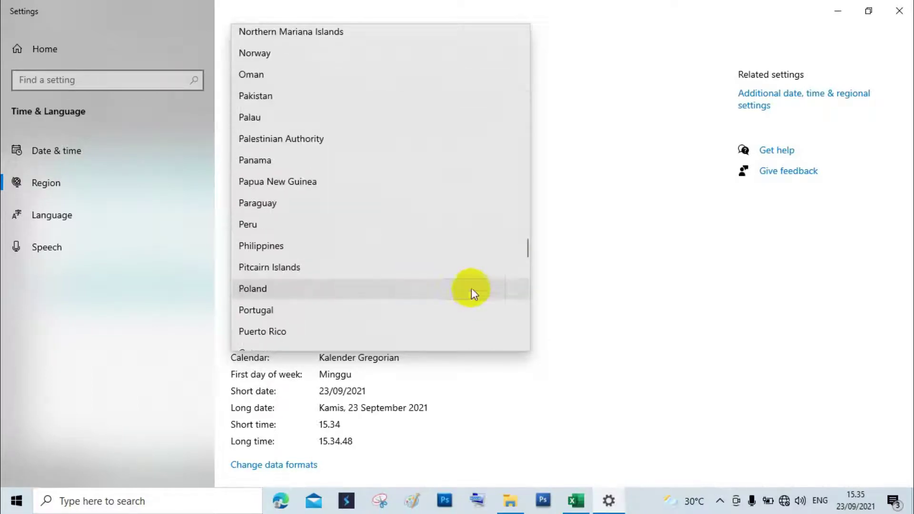
left_click_drag(528, 226, 504, 65)
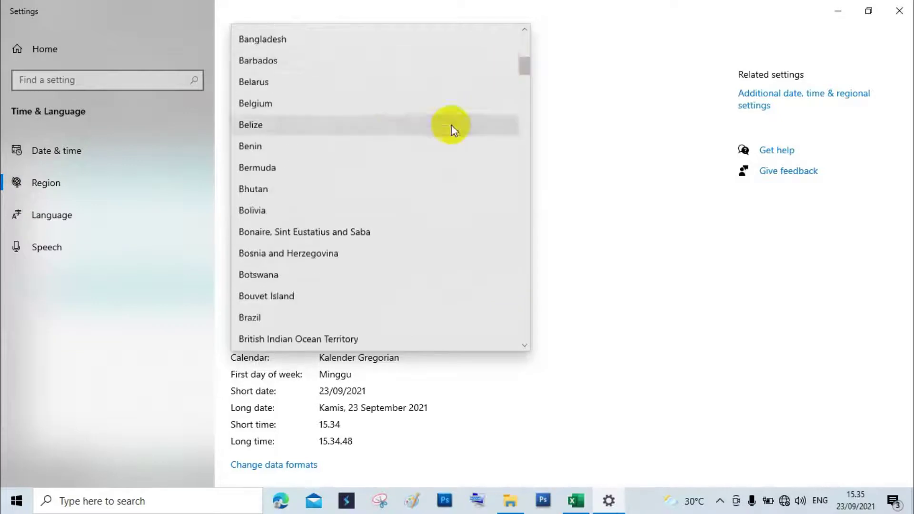
scroll(428, 142, "up", 6)
scroll(405, 176, "down", 6)
scroll(403, 184, "down", 15)
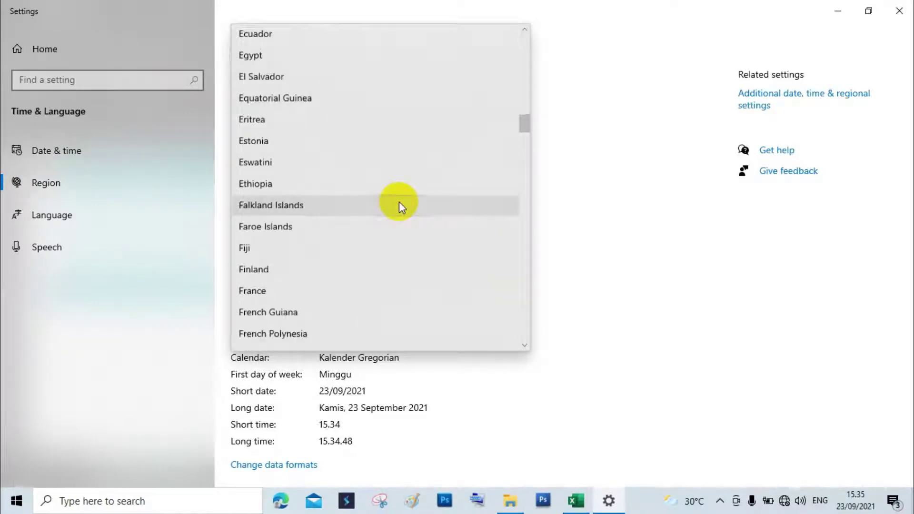
scroll(399, 206, "up", 4)
scroll(397, 208, "down", 3)
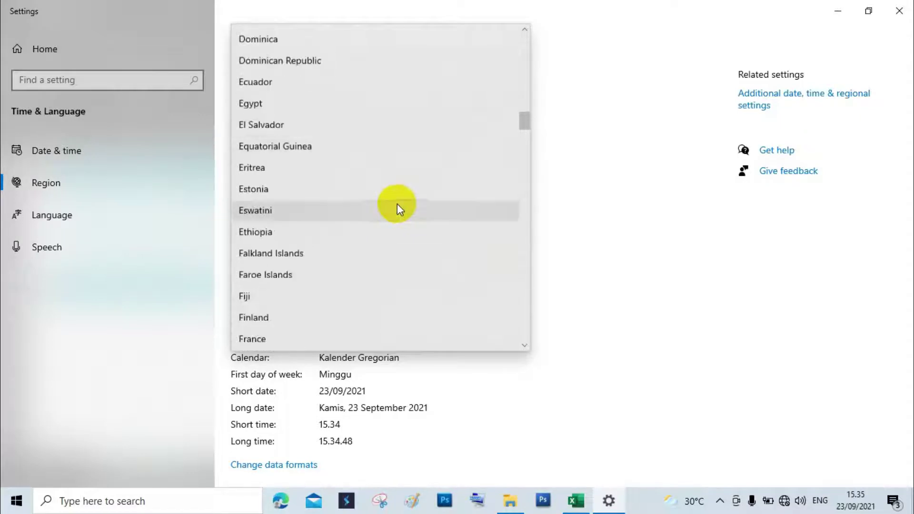
scroll(397, 207, "down", 12)
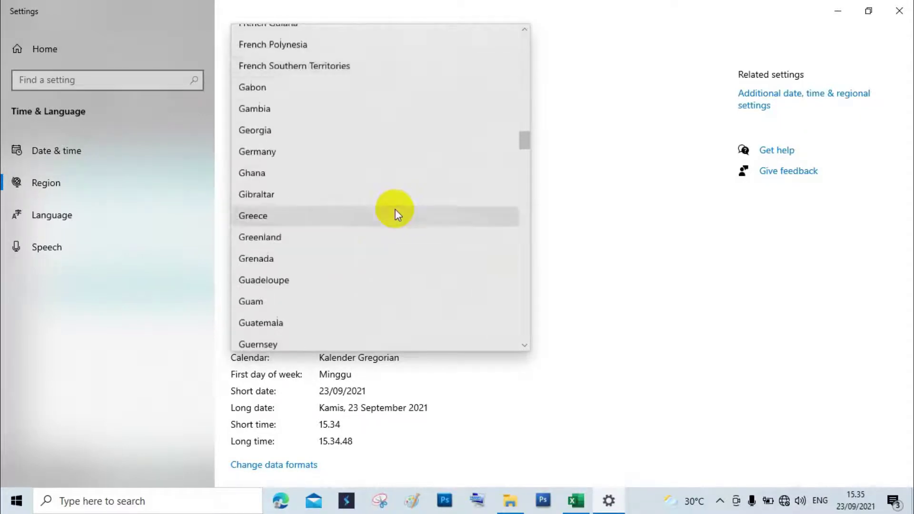
scroll(397, 219, "down", 12)
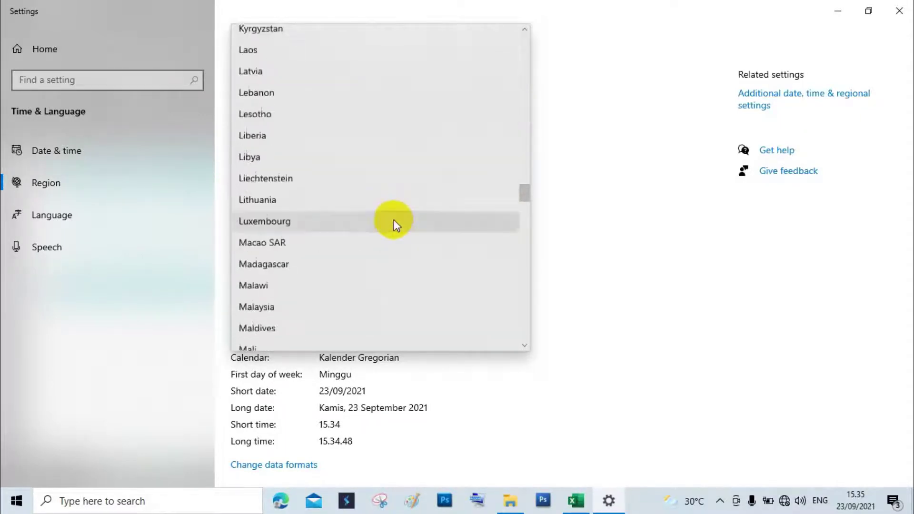
scroll(392, 226, "down", 12)
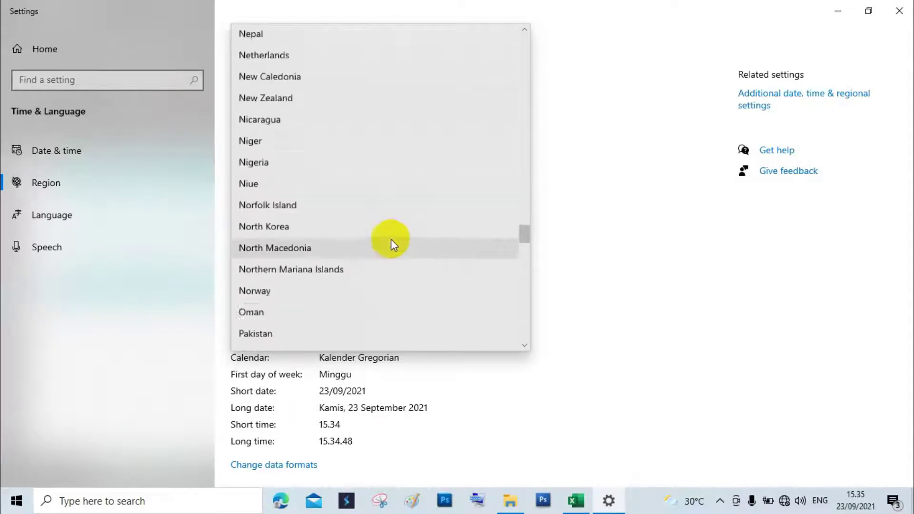
scroll(390, 243, "down", 12)
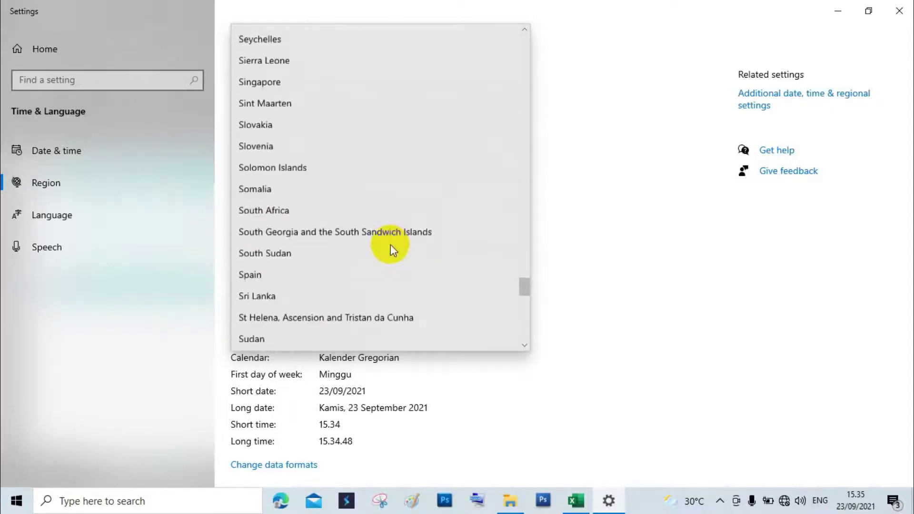
scroll(390, 247, "down", 8)
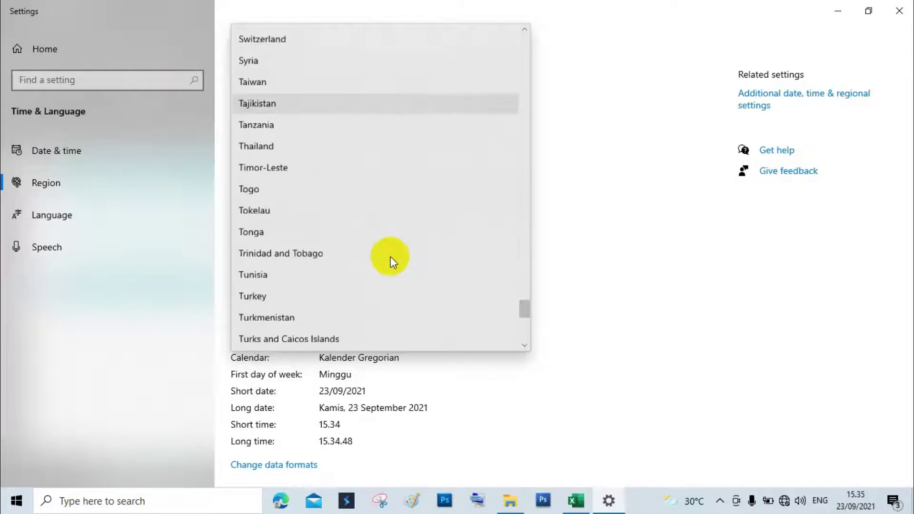
scroll(390, 262, "down", 2)
scroll(388, 266, "up", 1)
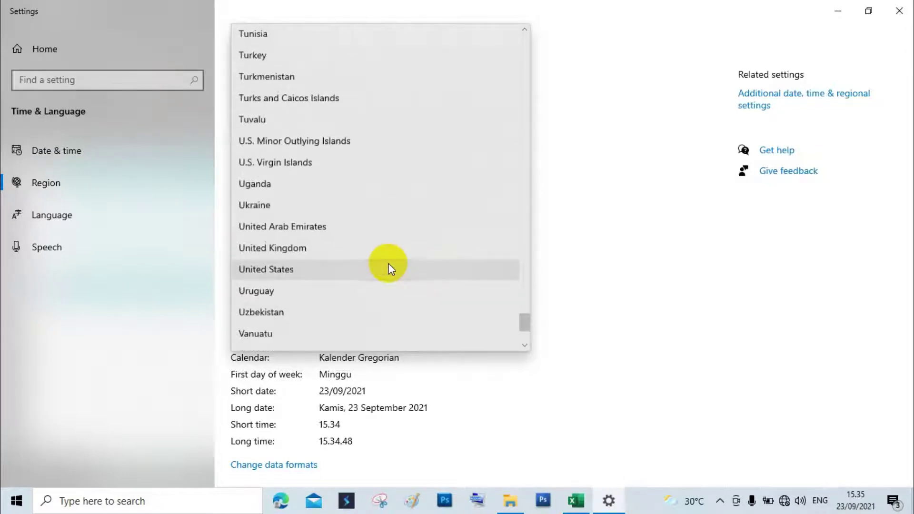
scroll(388, 265, "up", 1)
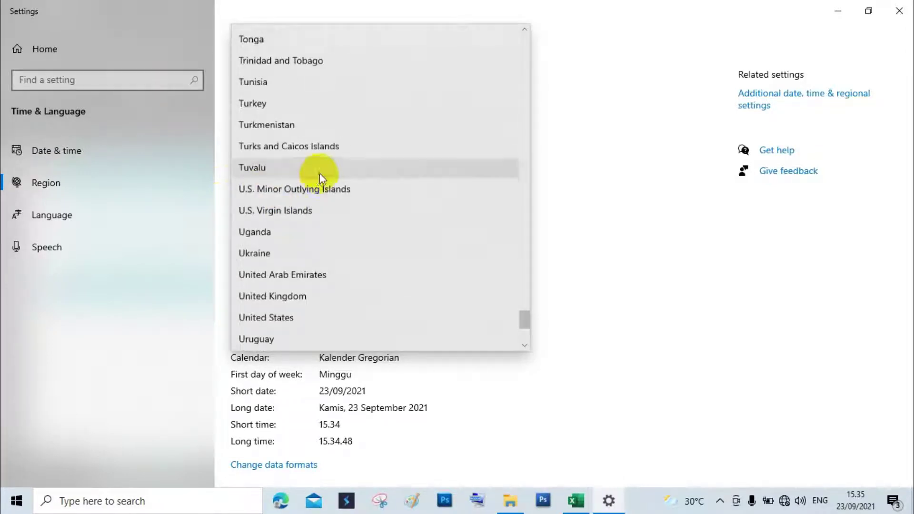
scroll(313, 251, "down", 3)
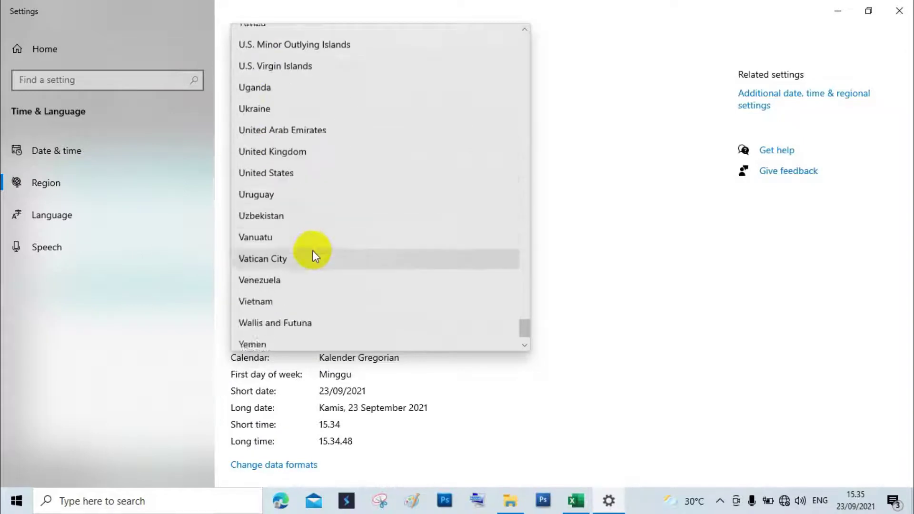
scroll(313, 256, "up", 5)
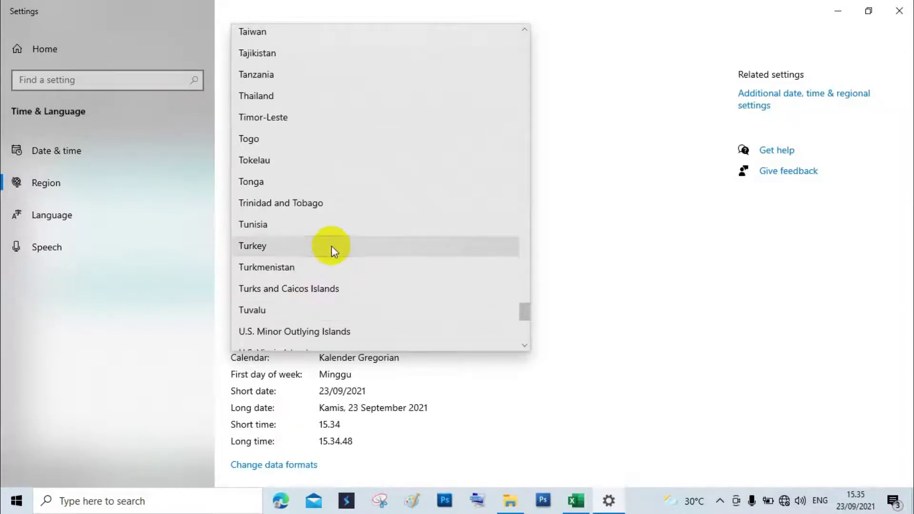
scroll(331, 245, "up", 13)
left_click(575, 246)
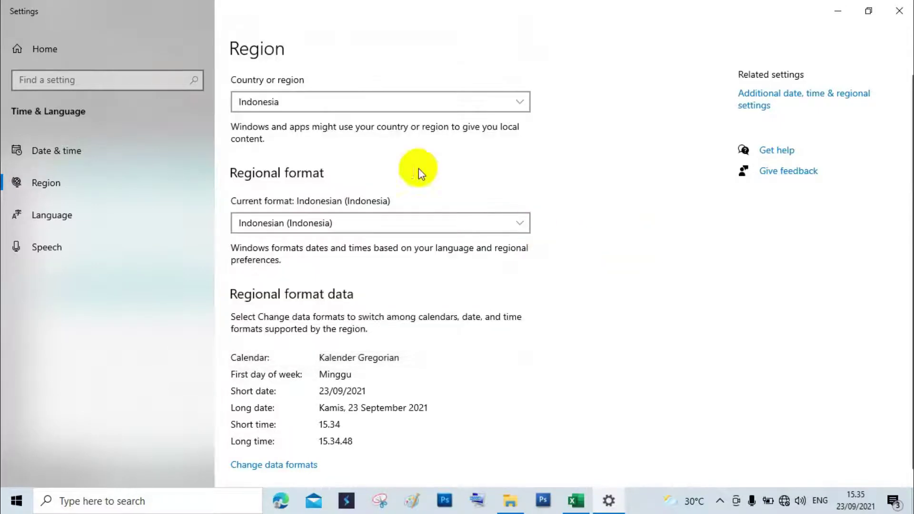
Set the Windows regional format to English (United States) and close Settings
left_click(472, 227)
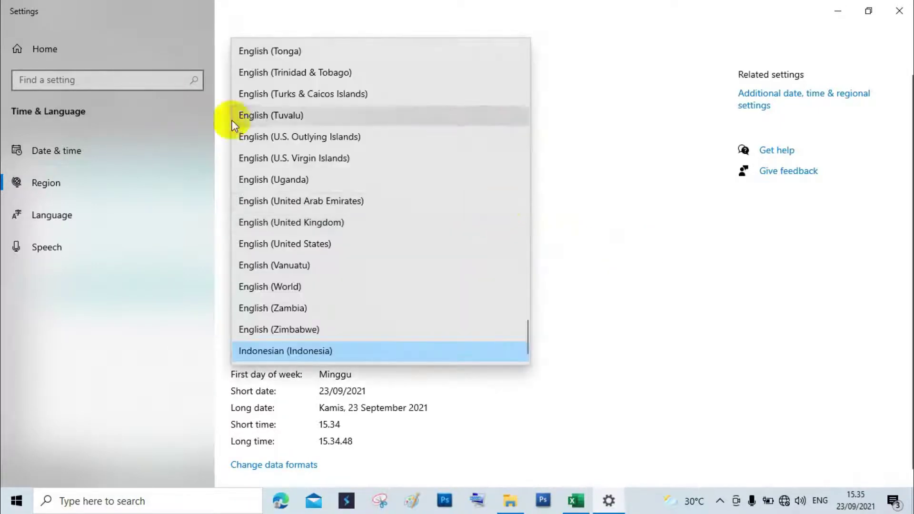
scroll(374, 336, "up", 14)
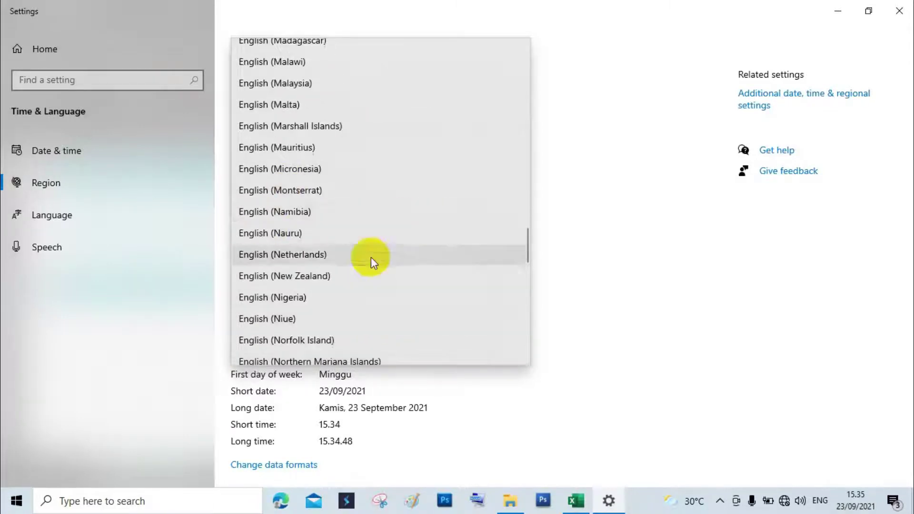
scroll(372, 271, "down", 2)
scroll(320, 296, "down", 2)
scroll(320, 296, "down", 3)
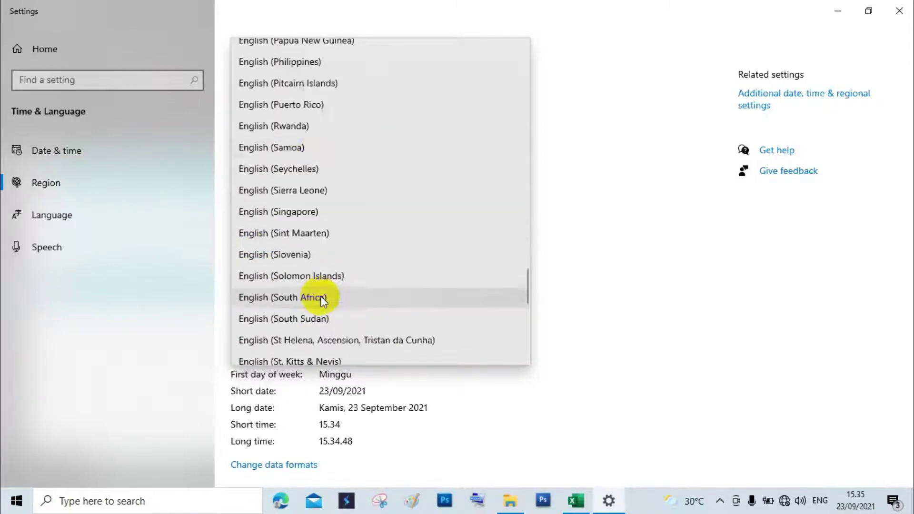
scroll(336, 307, "down", 2)
scroll(338, 317, "down", 3)
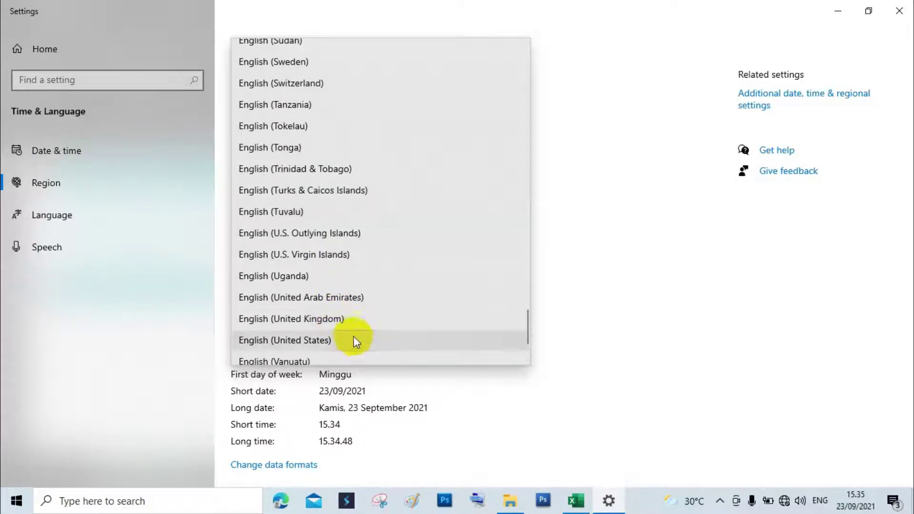
left_click(351, 338)
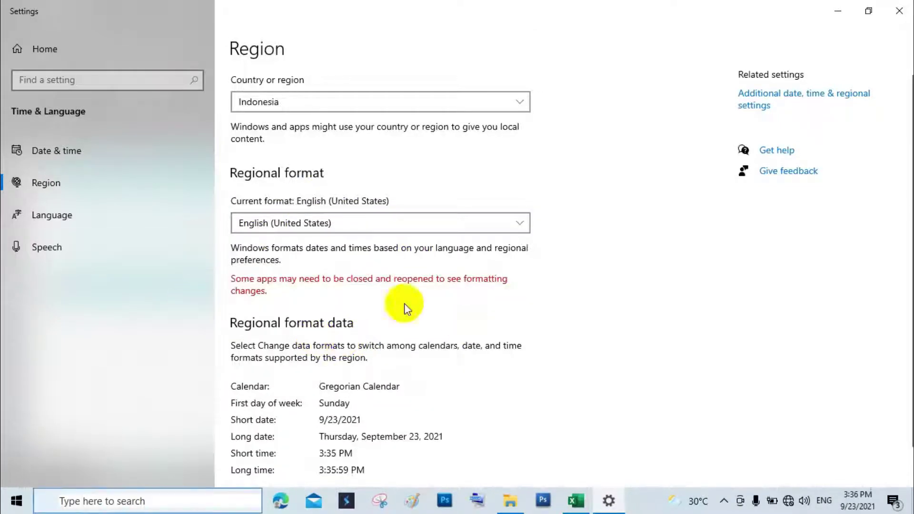
left_click(909, 6)
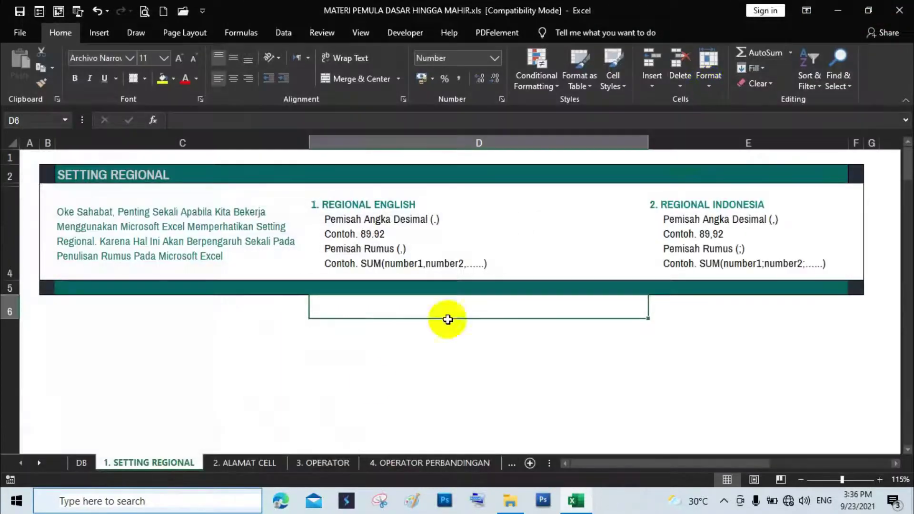
Close the workbook with its changes saved, and reopen MATERI PEMULA DASAR HINGGA MAHIR.xls from the recent Excel files
left_click(370, 352)
left_click(909, 6)
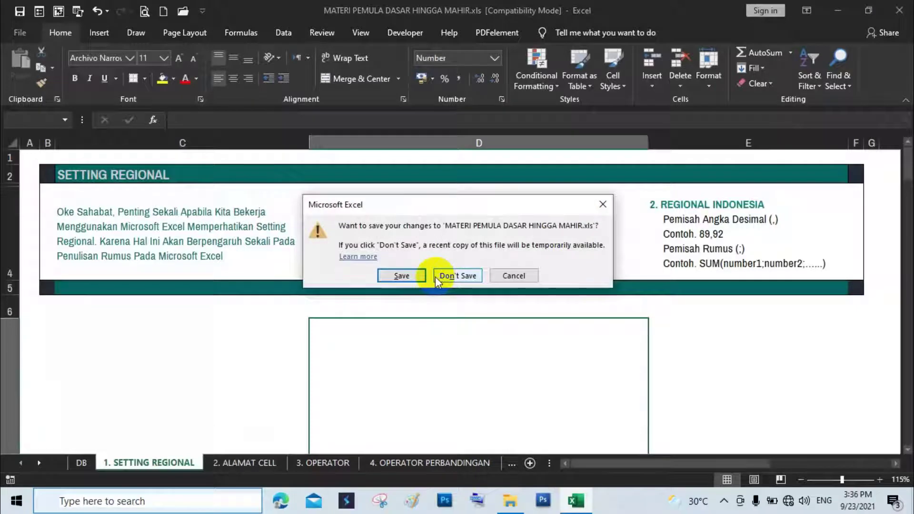
left_click(403, 280)
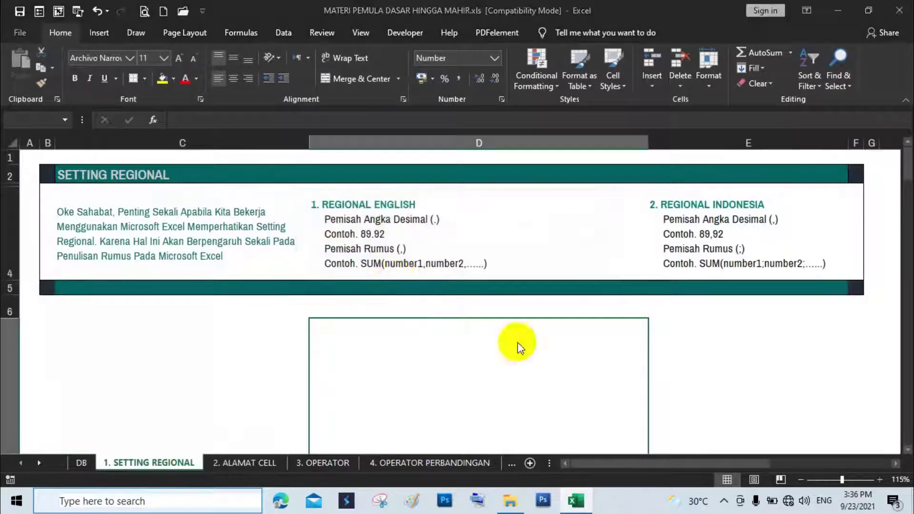
left_click(510, 337)
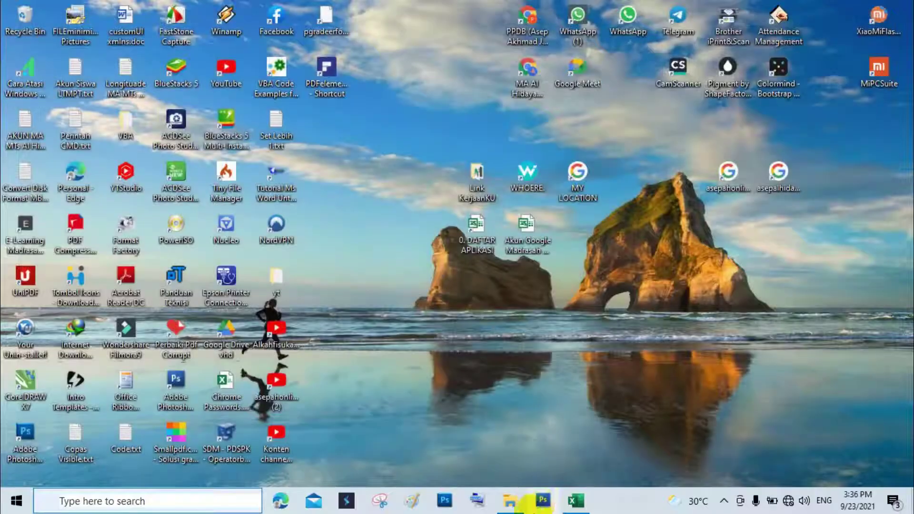
right_click(580, 504)
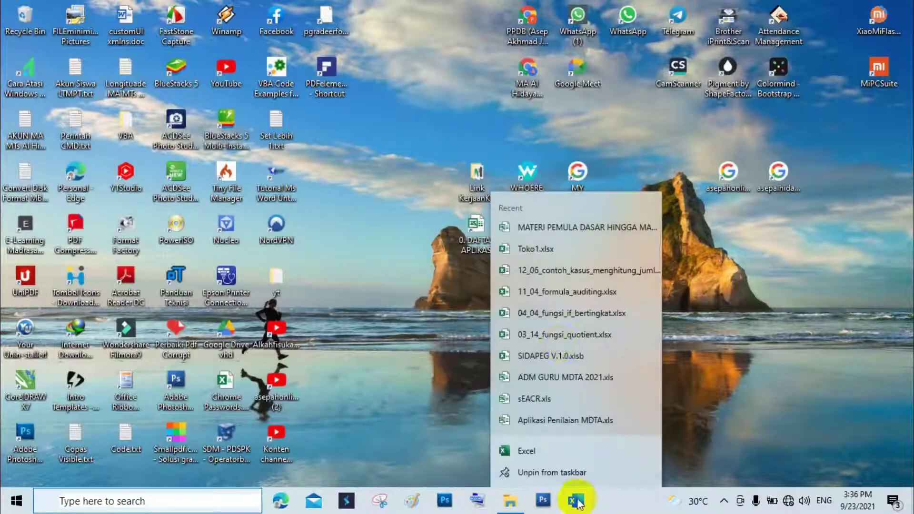
left_click(572, 221)
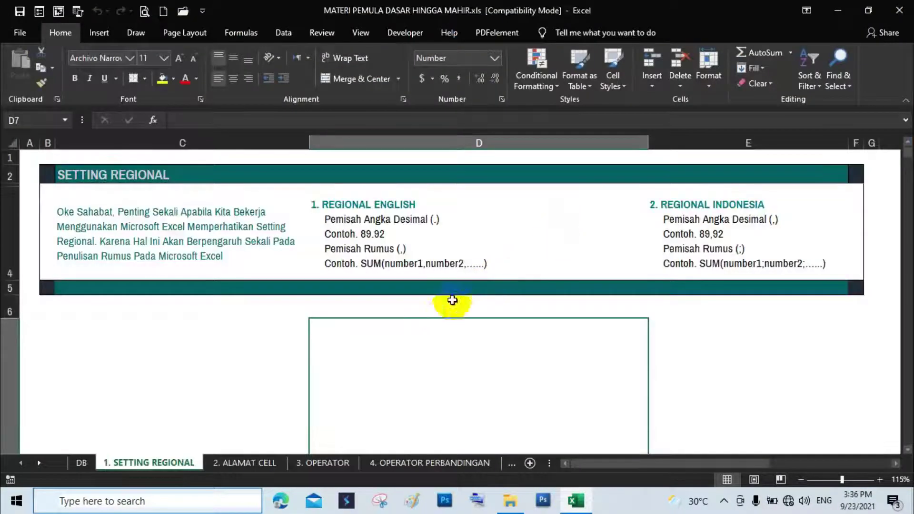
Begin a SUM formula in cell D6 to check the argument separator in its syntax hint, and erase the entry
left_click(414, 310)
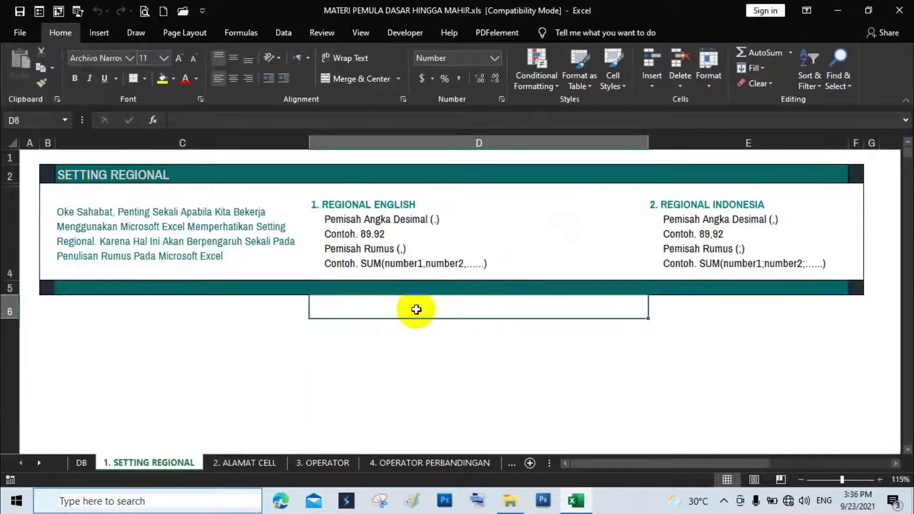
type("=sum")
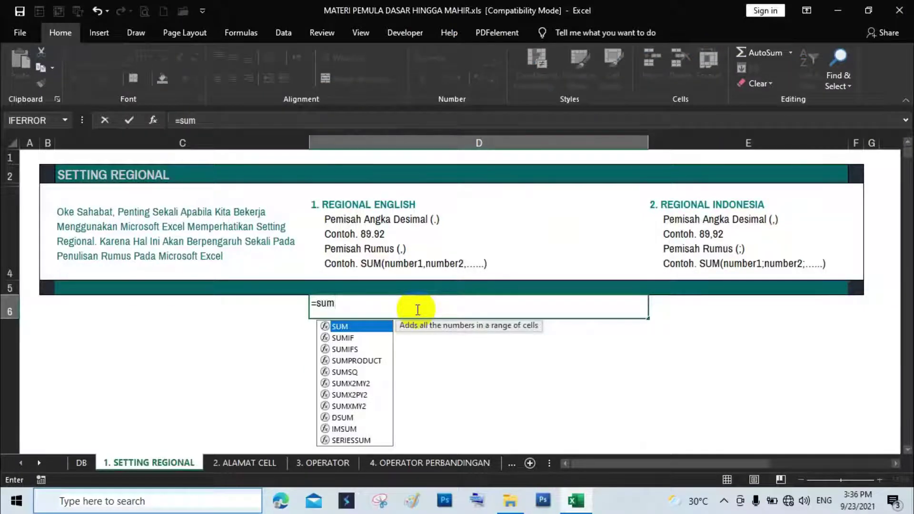
double_click(343, 326)
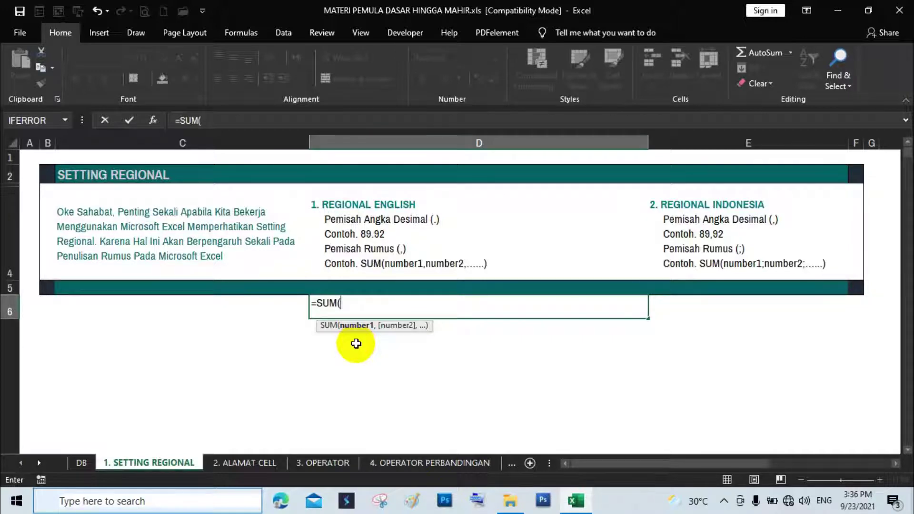
key("BackSpace")
key("BackSpace")
key("BackSpace")
key("BackSpace")
key("BackSpace")
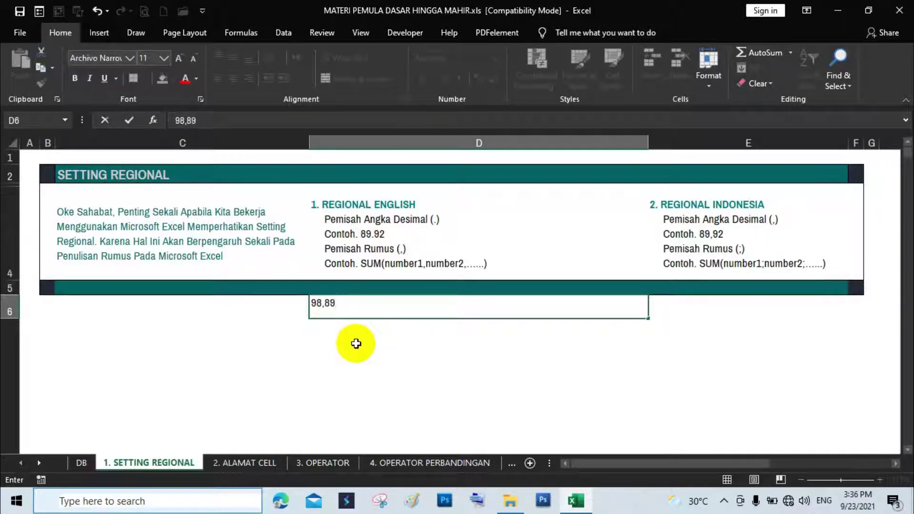
Enter 98,89 in cell D6 and replace it with 98,09, using a comma as the decimal separator
key("Return")
key("Up")
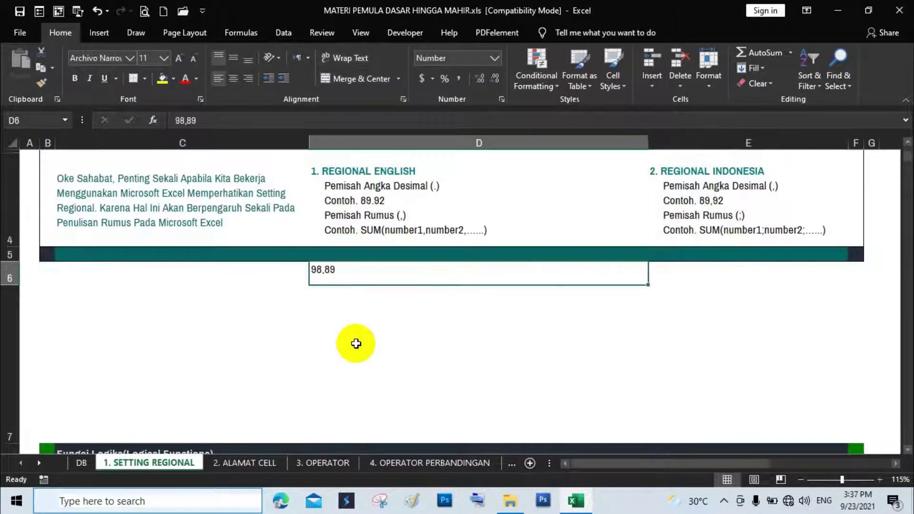
type("98,")
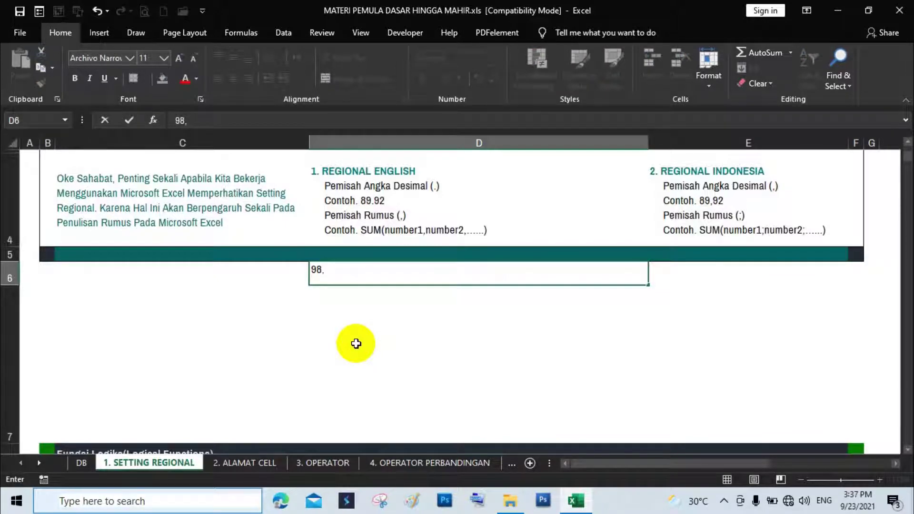
type("09")
key("Return")
key("Up")
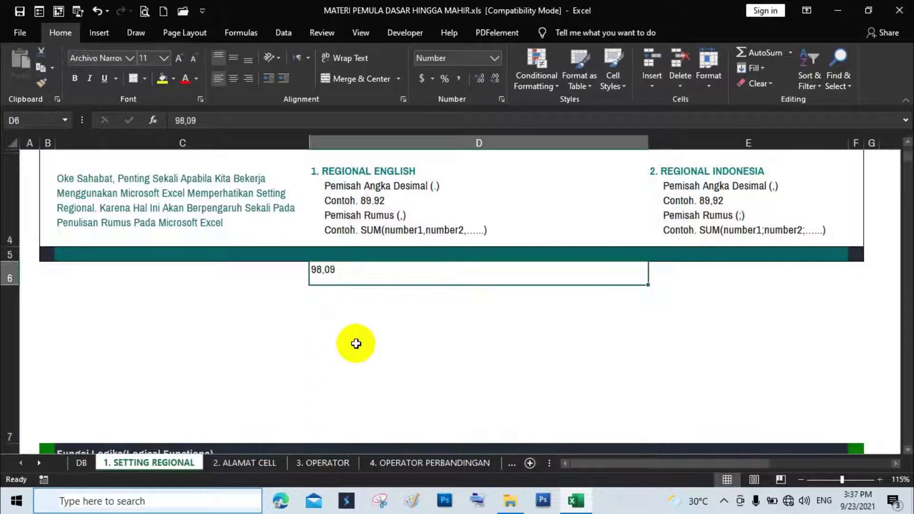
Enter the formula =D6*1 in cell E6 to test whether the comma-separated value in D6 can be calculated
key("Right")
type("=")
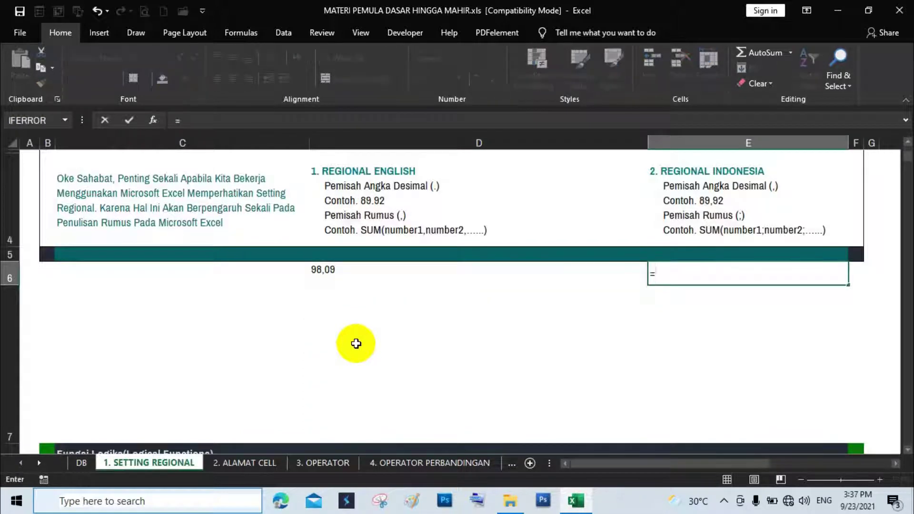
key("Left")
type("*")
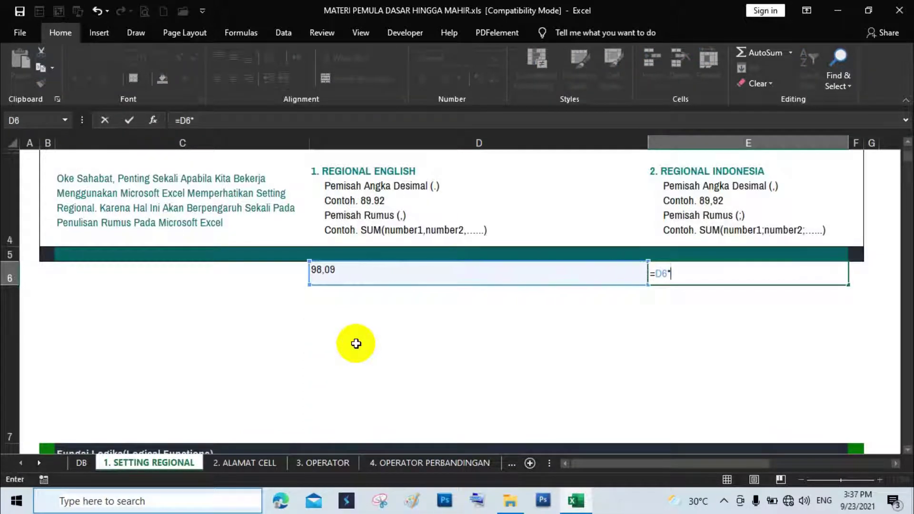
type("1")
key("Return")
key("Up")
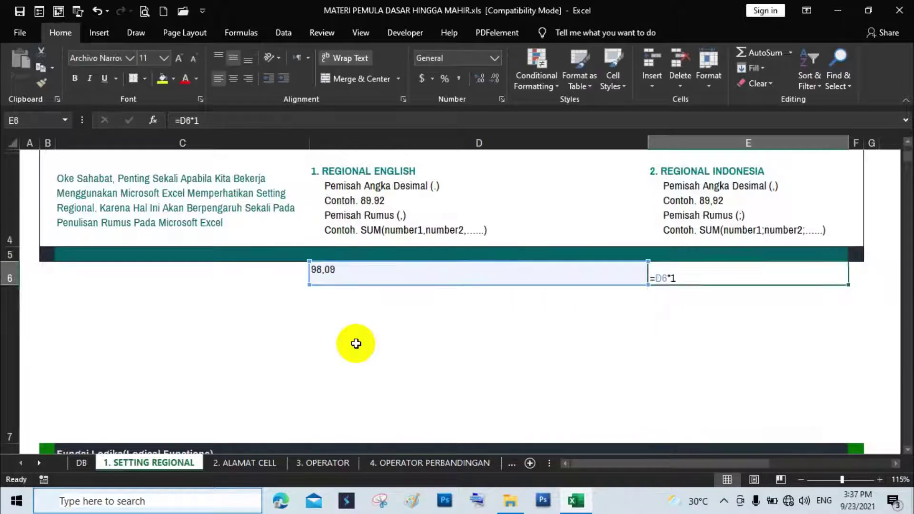
Replace the value in cell D6 with 98.09, using a point as the decimal separator, and check the formula in E6
key("Left")
type("98")
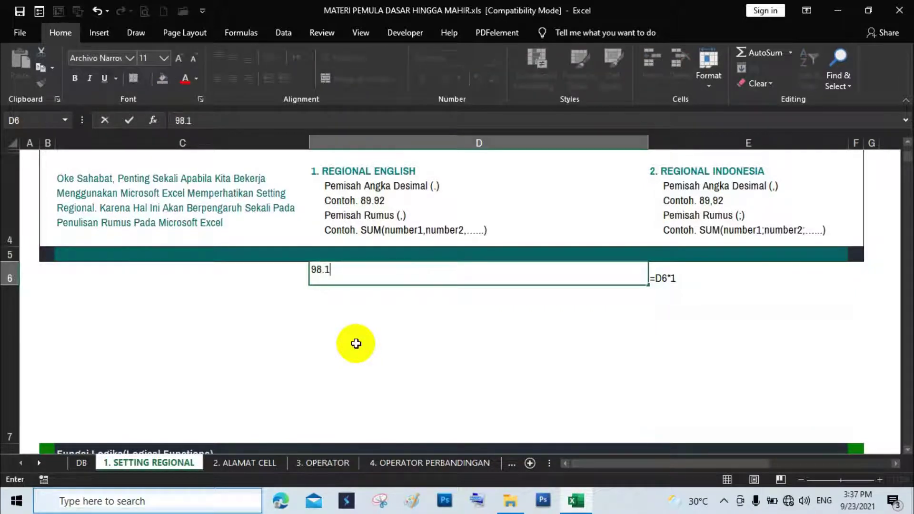
type(".09")
key("Return")
key("Up")
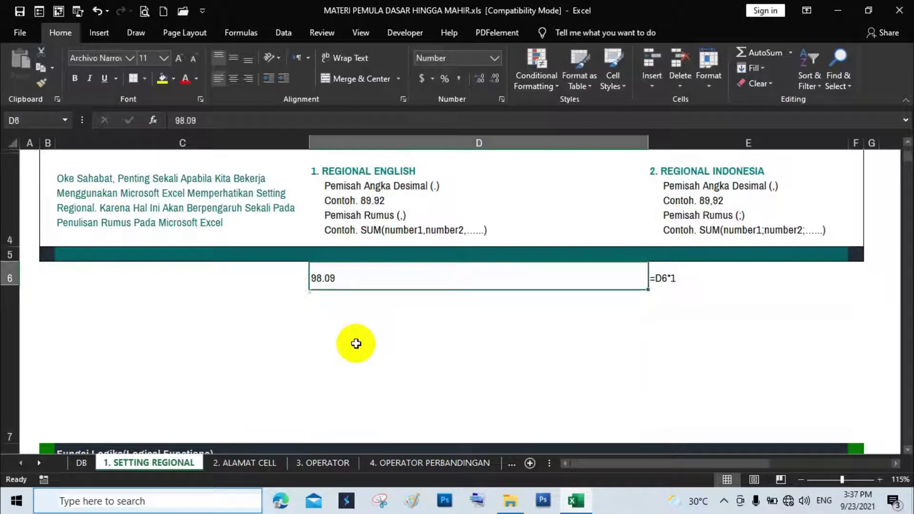
key("Right")
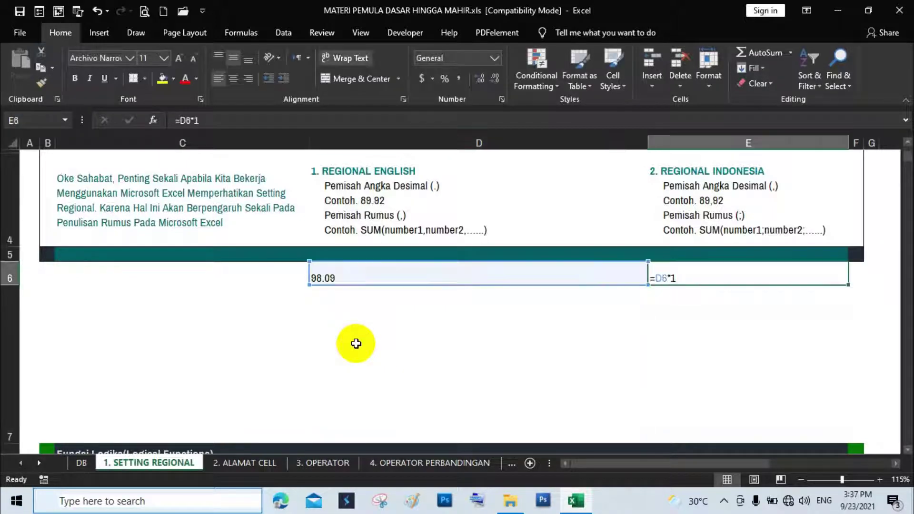
On the DB sheet, remove the decimal point from the formula in cell D2 so that it reads =981
left_click(85, 464)
left_click(104, 168)
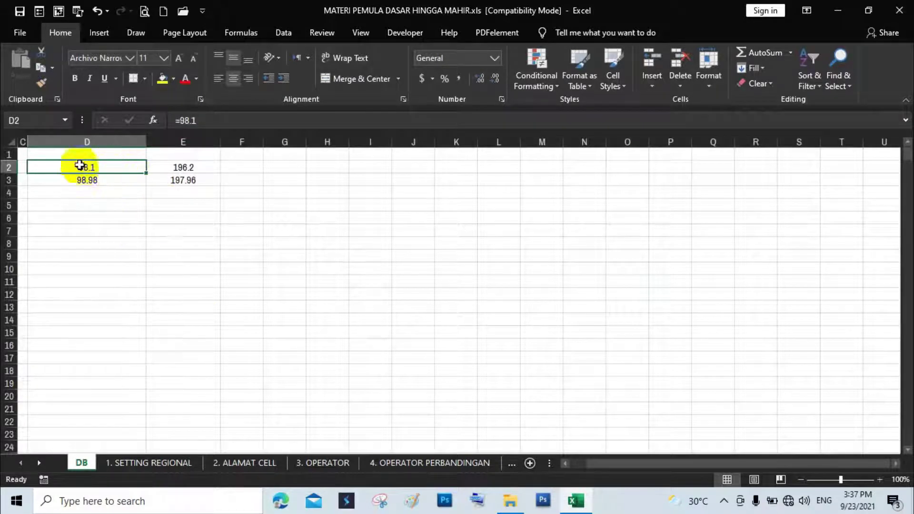
double_click(86, 168)
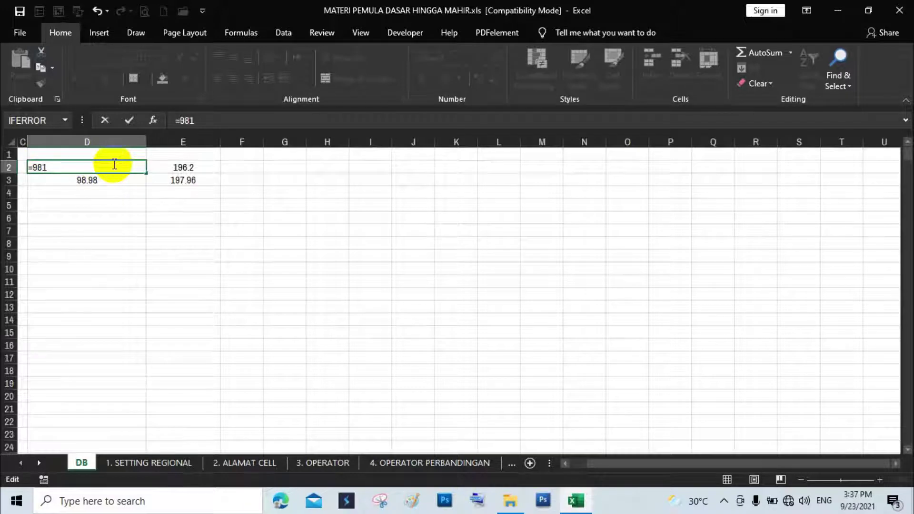
key("Return")
key("Return")
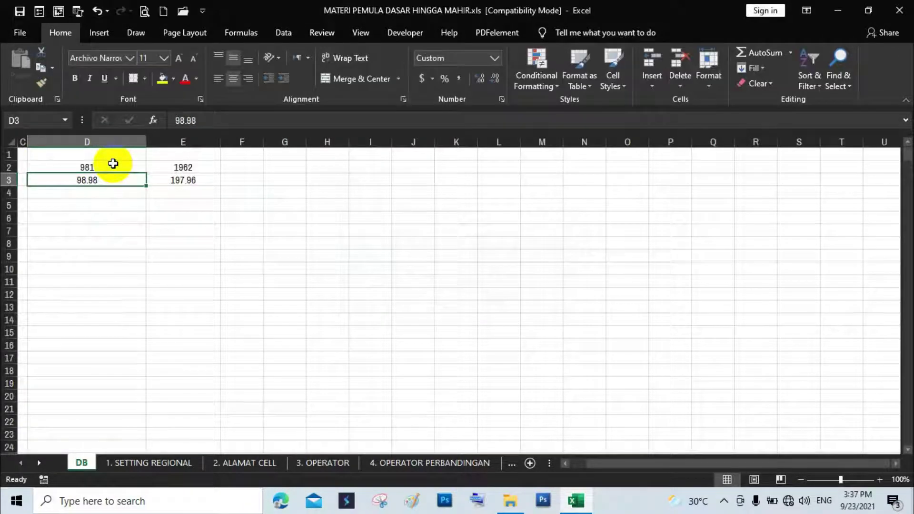
Replace the content of cell D2 with 981,111, using a comma as the separator
left_click(95, 167)
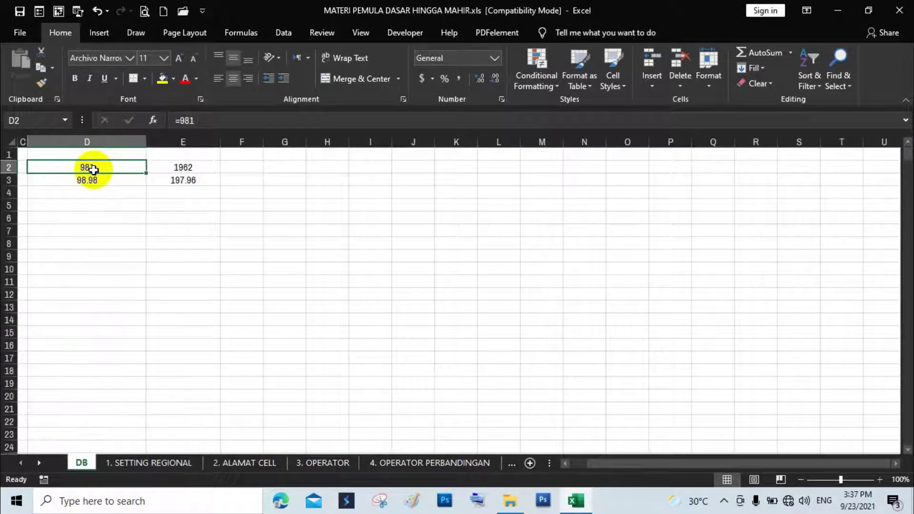
type("9")
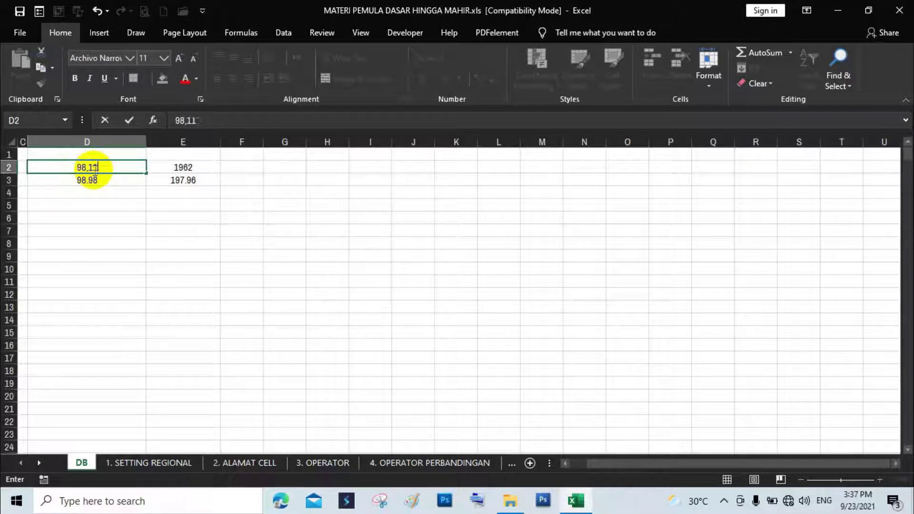
key("Return")
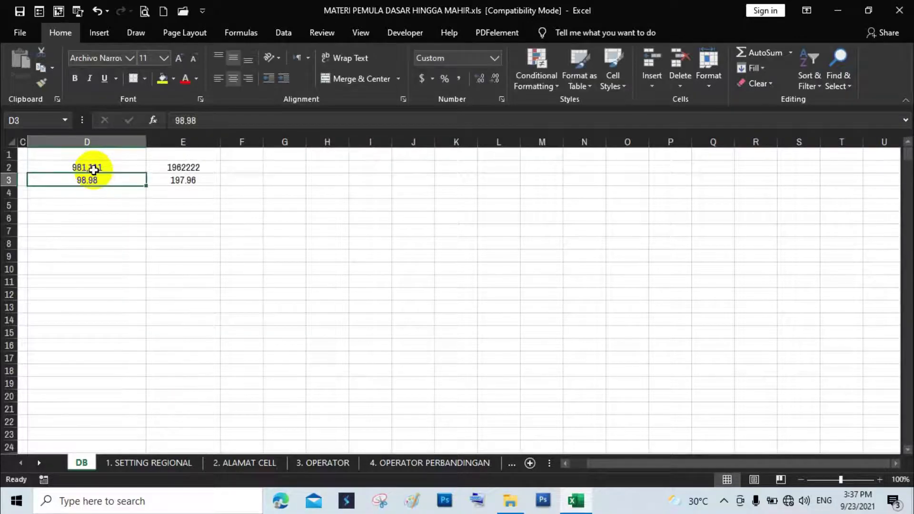
Compare D2 and D3 with the multiplication in E2, and examine how the comma-separated number in D2 is stored in the formula bar
left_click(86, 165)
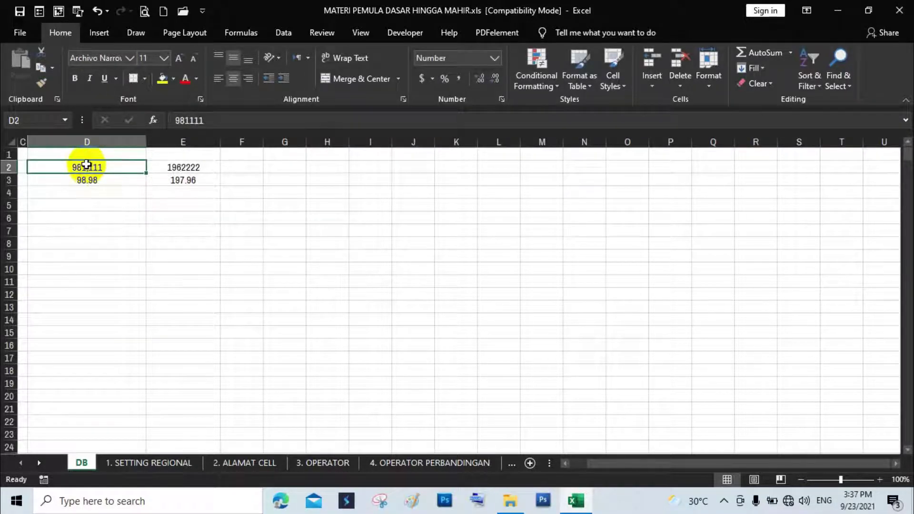
left_click(88, 179)
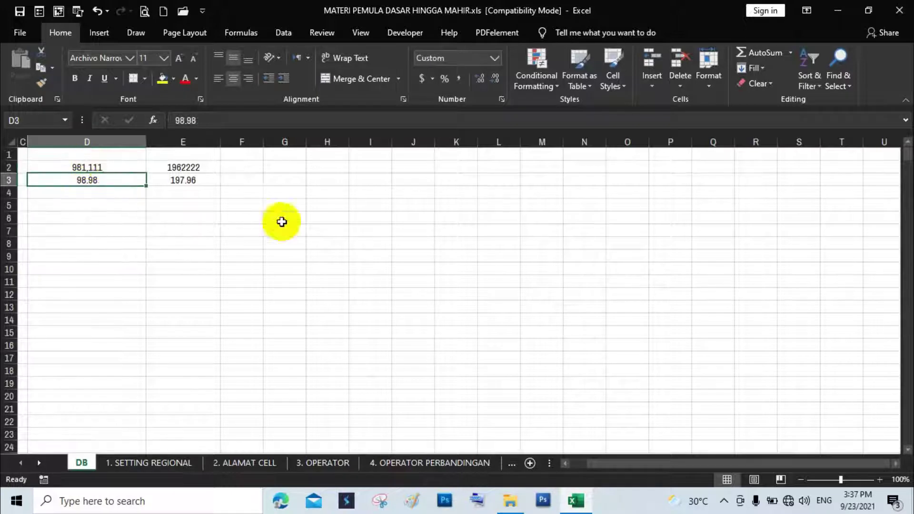
left_click(196, 168)
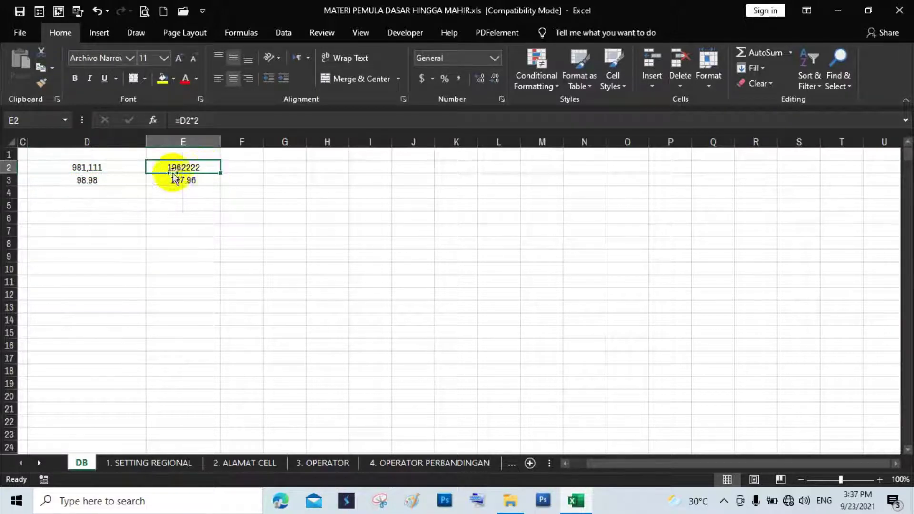
left_click(86, 167)
left_click(192, 166)
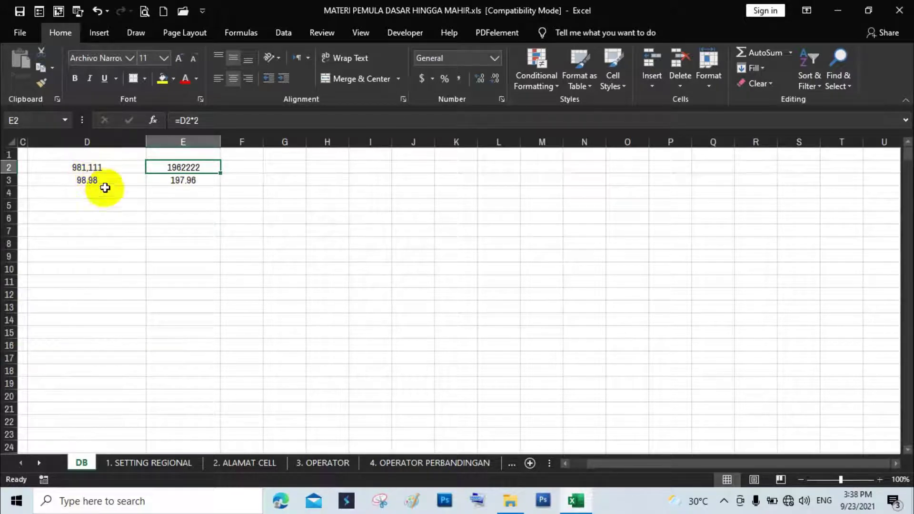
left_click(88, 168)
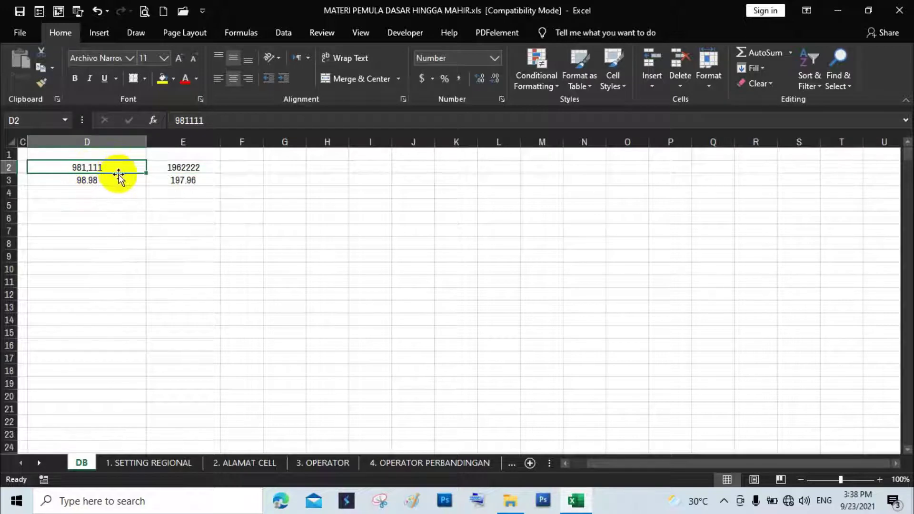
left_click(212, 121)
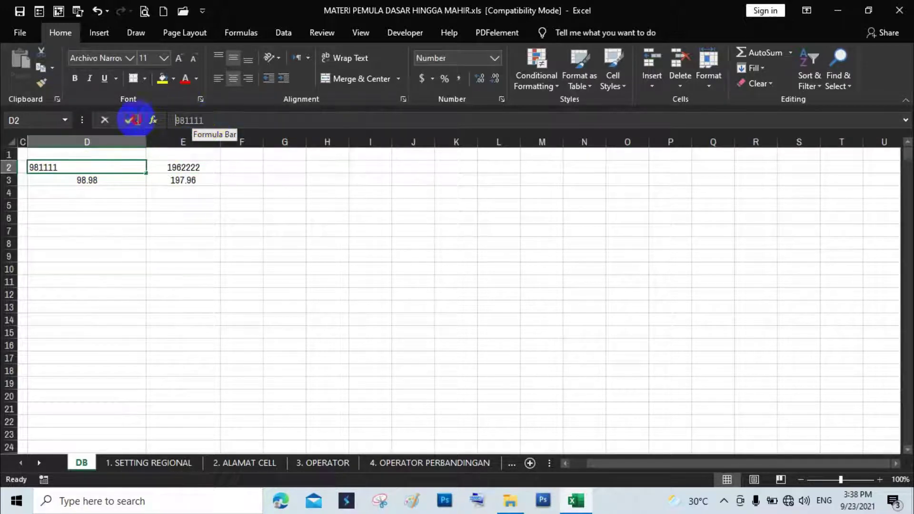
double_click(192, 122)
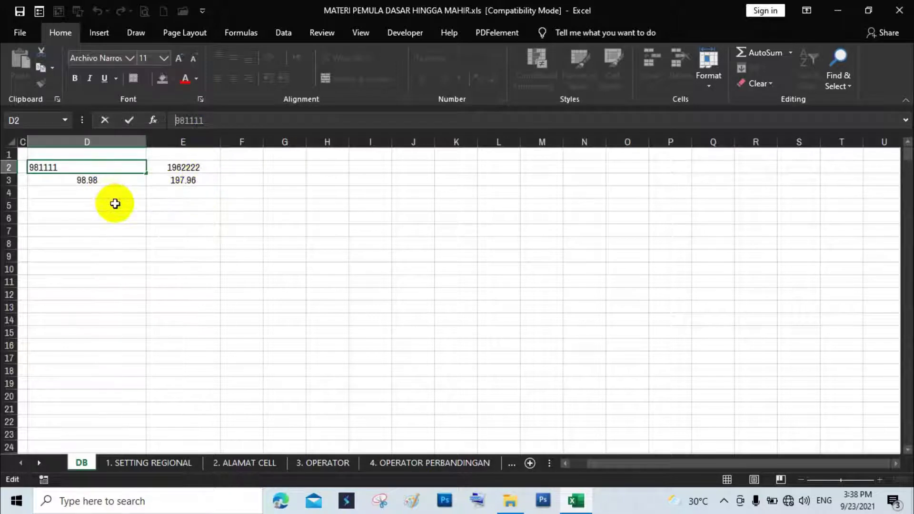
key("Return")
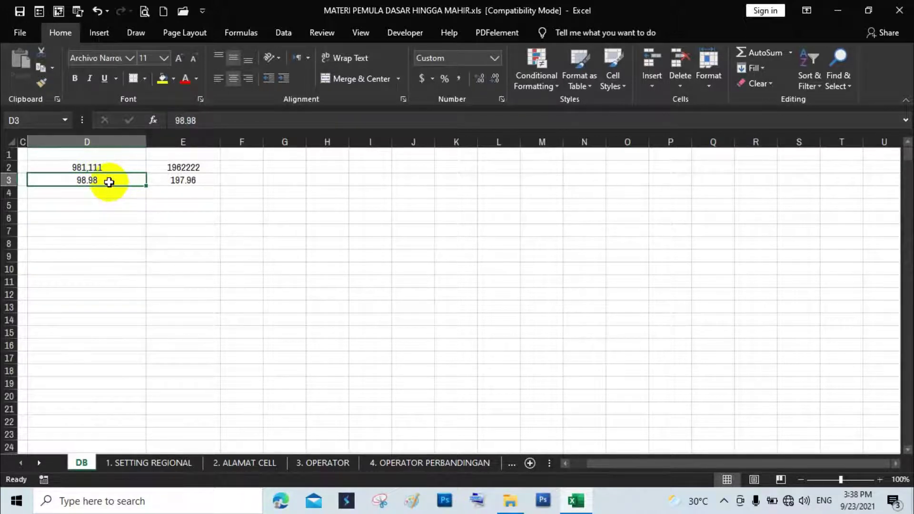
Enter 981.111 in cell D3 with a point as the decimal separator, and set the cell's number format to General
type("98")
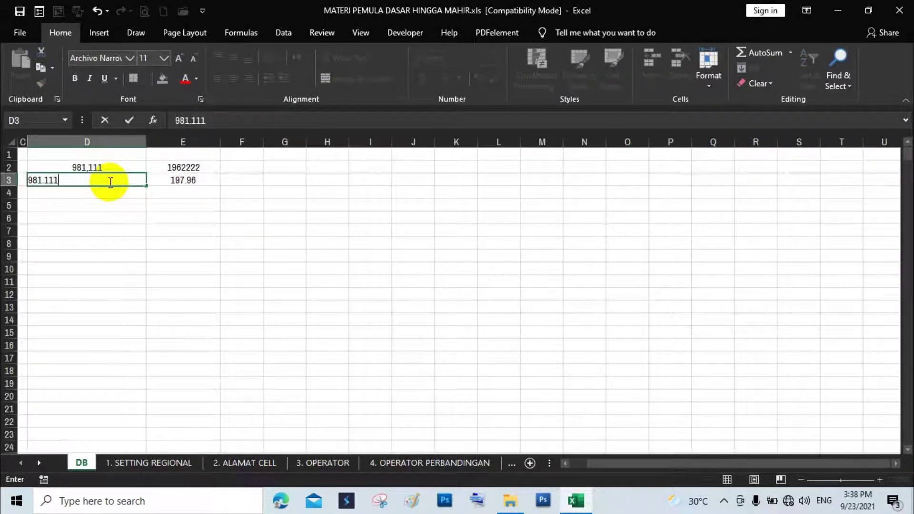
key("Return")
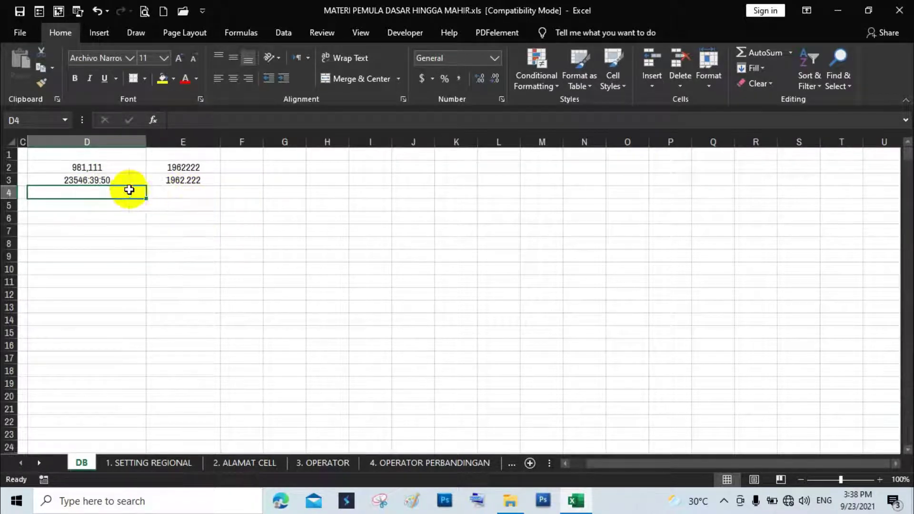
left_click(111, 180)
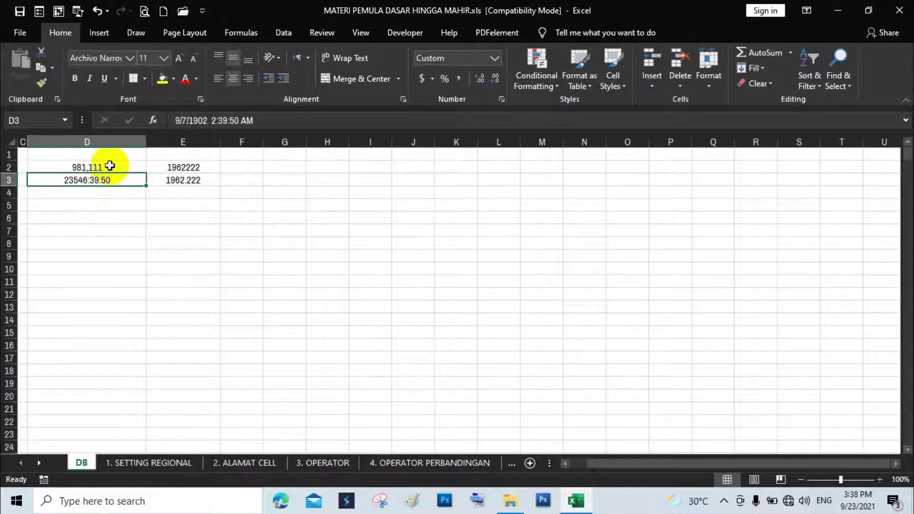
left_click_drag(110, 165, 115, 176)
left_click(114, 176)
left_click(495, 59)
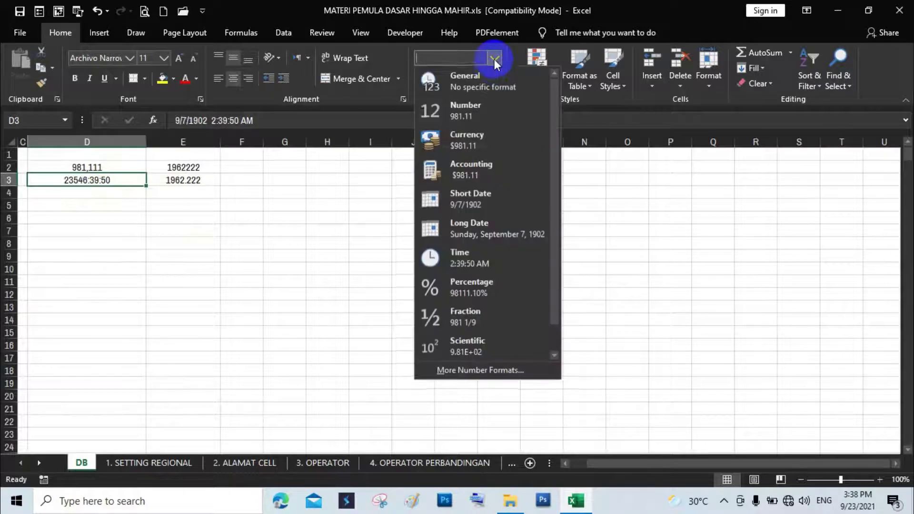
left_click(473, 86)
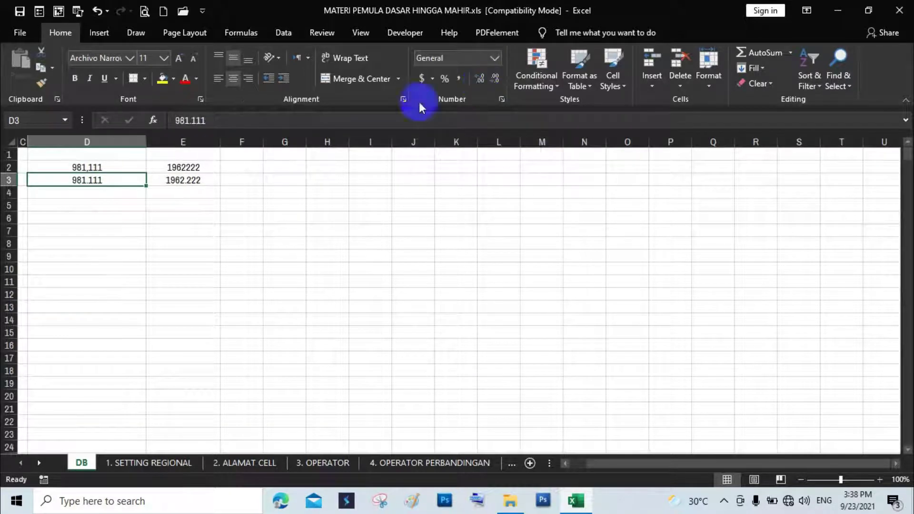
Set the number format of cell D2 to General
left_click(104, 164)
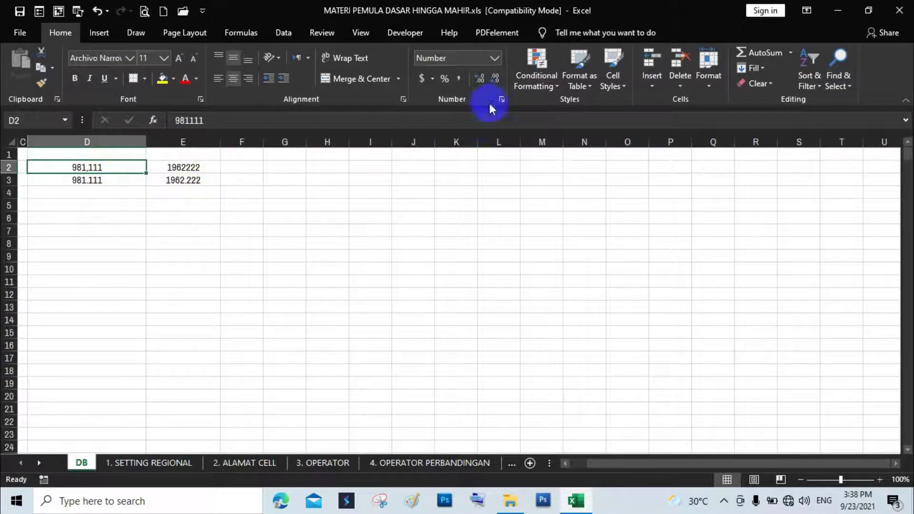
left_click(498, 59)
left_click(478, 79)
left_click(190, 220)
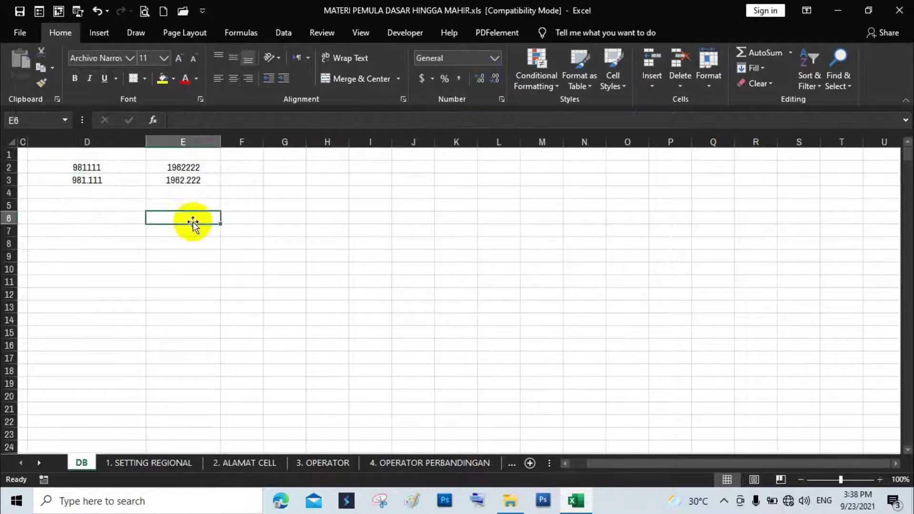
Enter 98,111 in cell D2 with a comma as the separator, and reset the cell's number format to General
left_click(117, 164)
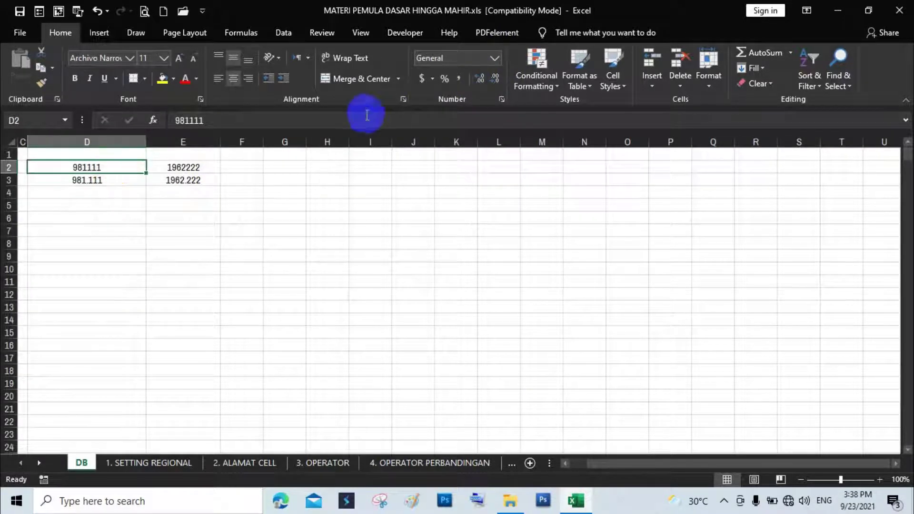
type("9")
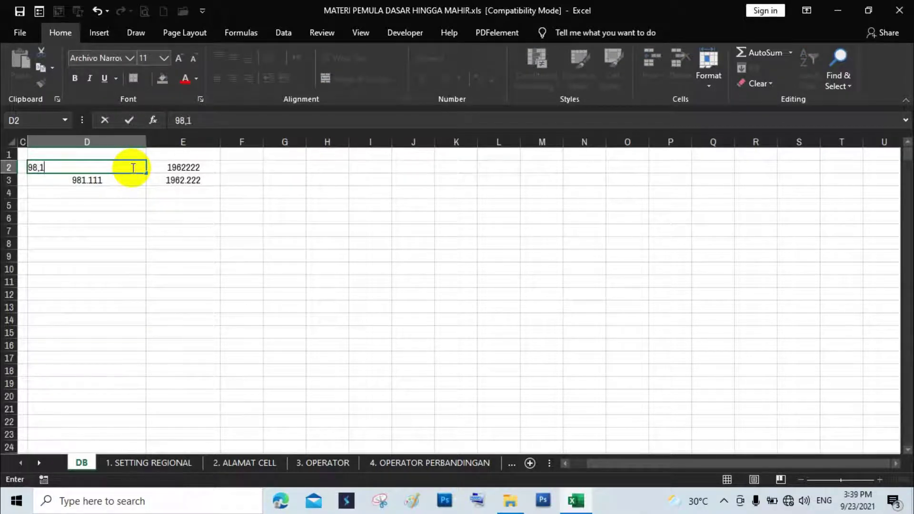
key("Return")
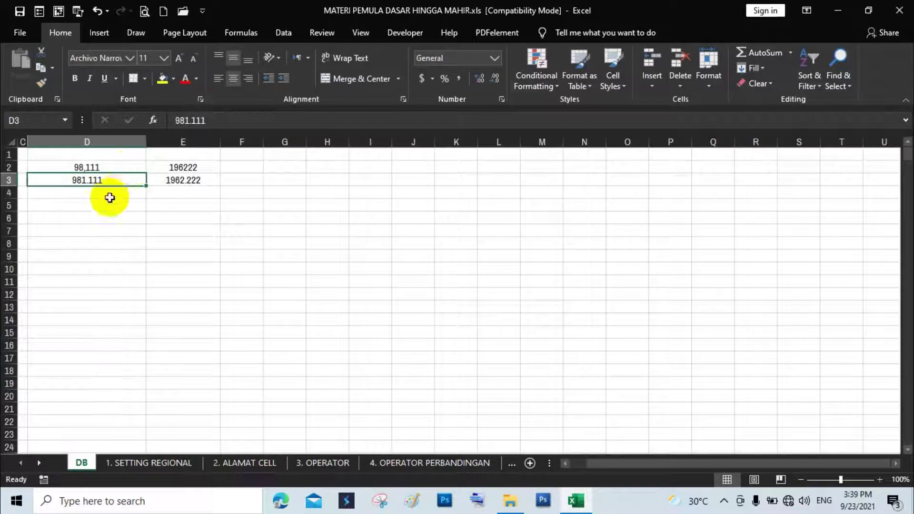
left_click(112, 156)
left_click(116, 169)
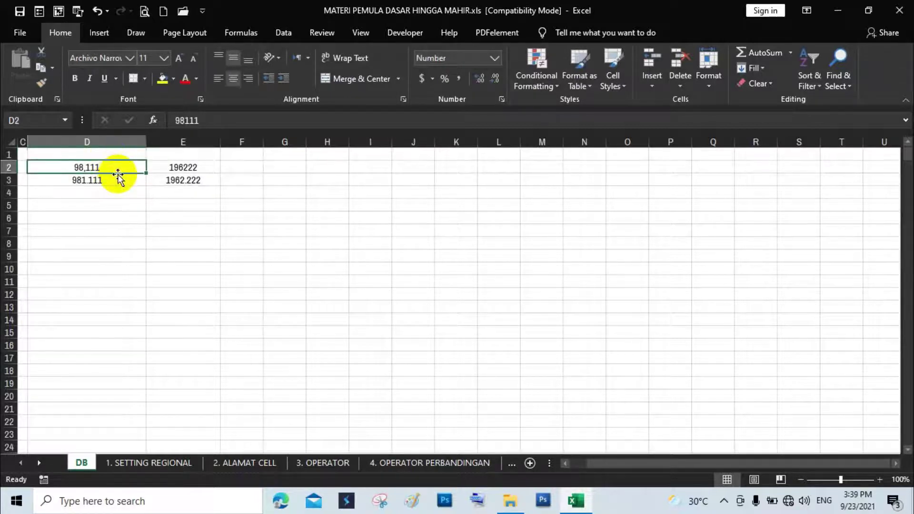
left_click(495, 56)
left_click(464, 88)
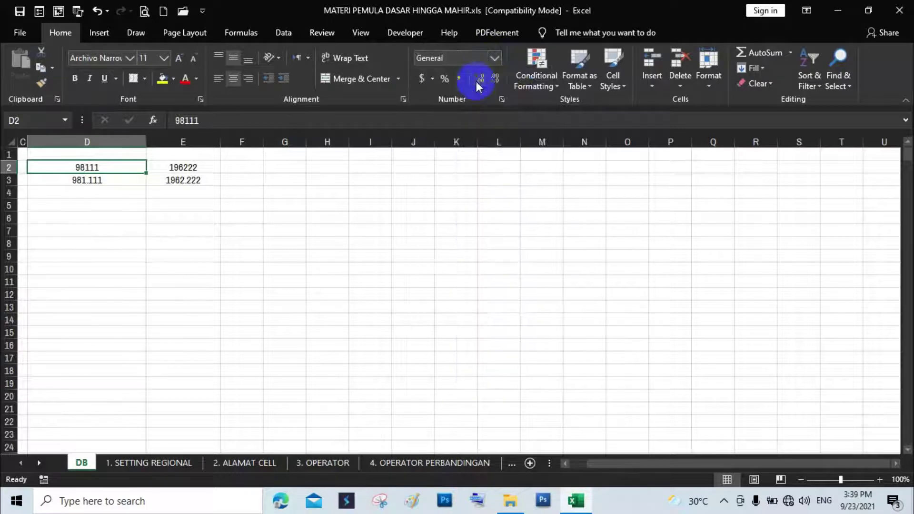
left_click_drag(116, 172, 114, 175)
left_click(108, 167)
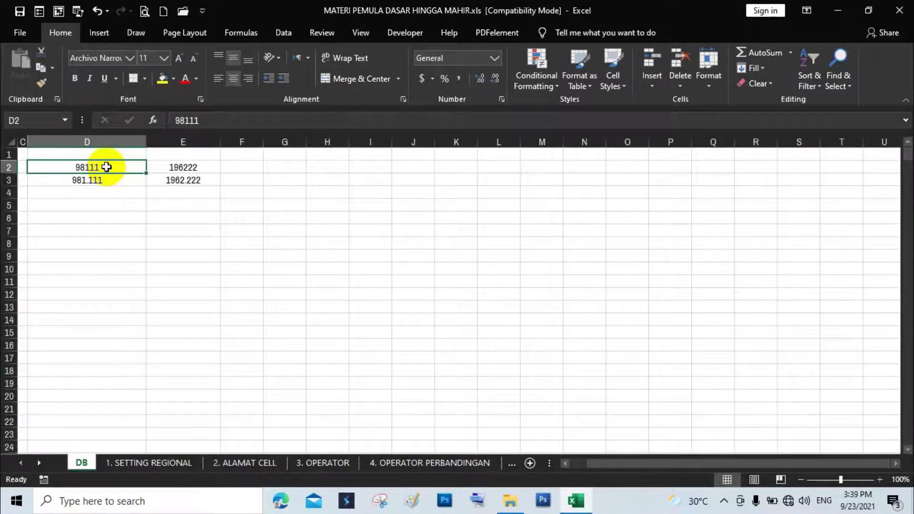
Return to the 1. SETTING REGIONAL sheet and clear the test entries in cells D6 and E6
left_click(163, 462)
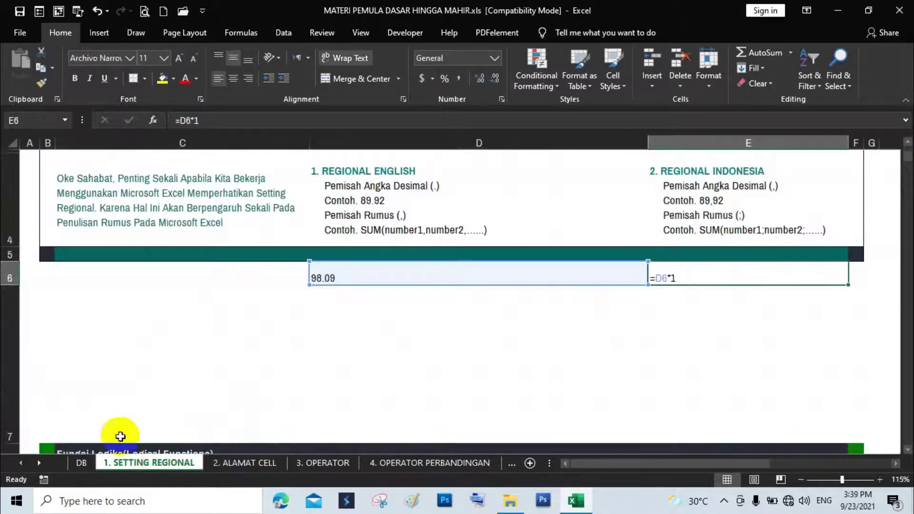
left_click_drag(414, 282, 730, 285)
key("Delete")
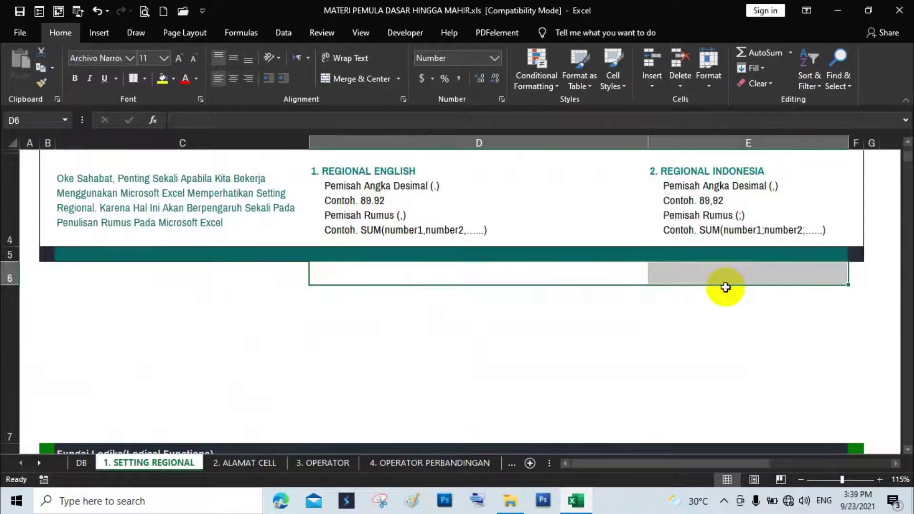
Review the decimal and formula separator notes under Regional English and Regional Indonesia on the 1. SETTING REGIONAL sheet
left_click(523, 268)
left_click(418, 215)
left_click(739, 201)
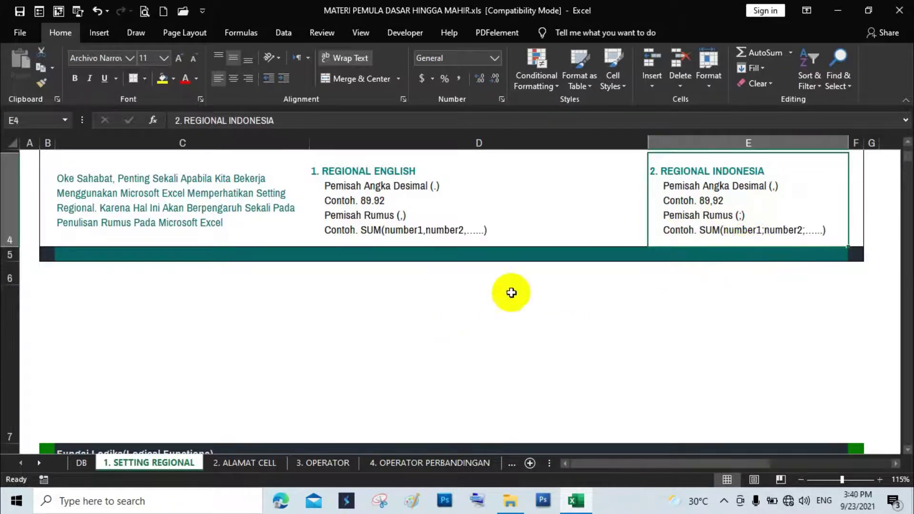
scroll(341, 323, "up", 1)
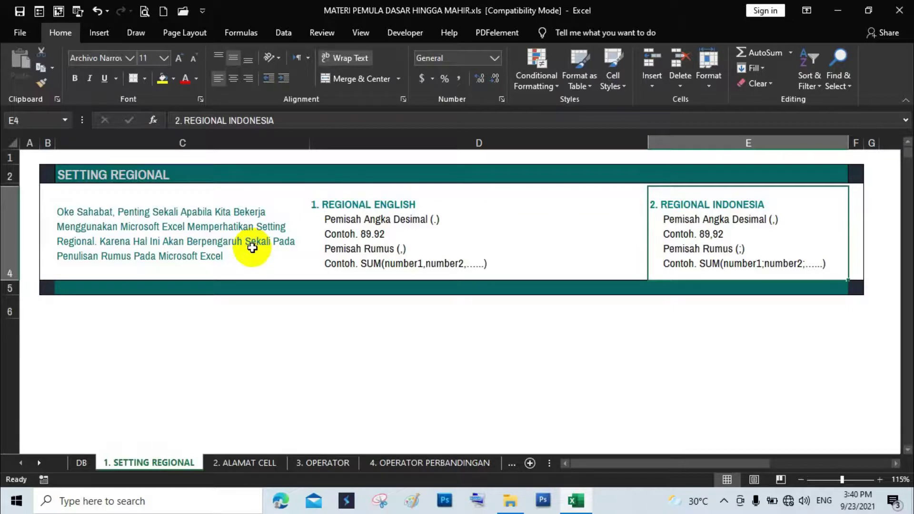
Start a SUM formula in cell D6 and replace the function with IF to view the argument separators
left_click(347, 310)
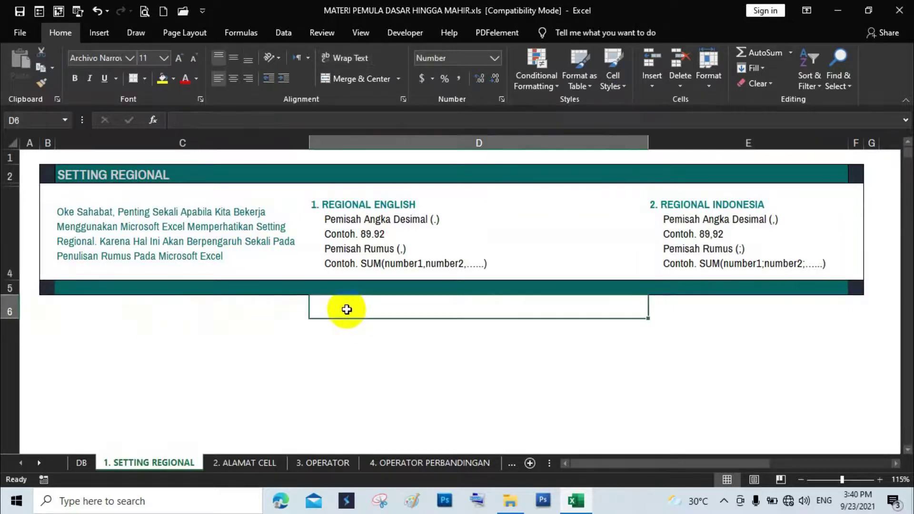
type("=SUM(")
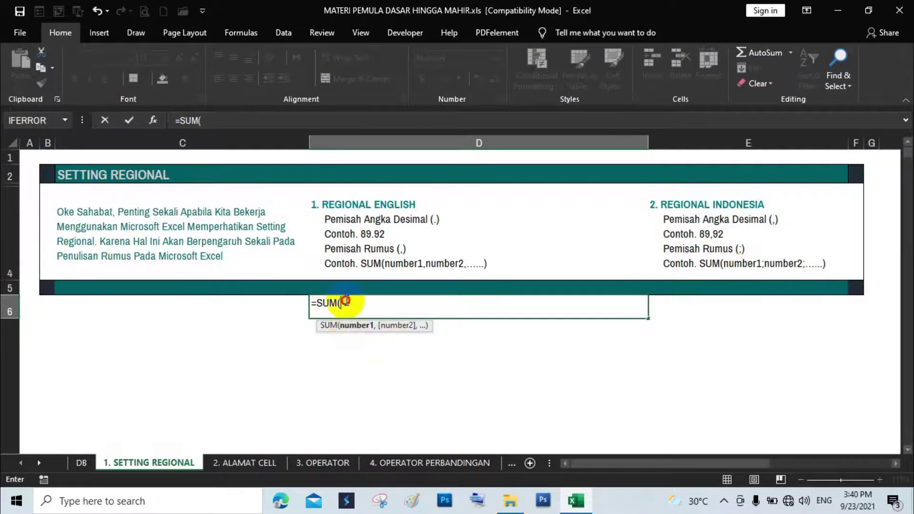
left_click_drag(341, 303, 320, 308)
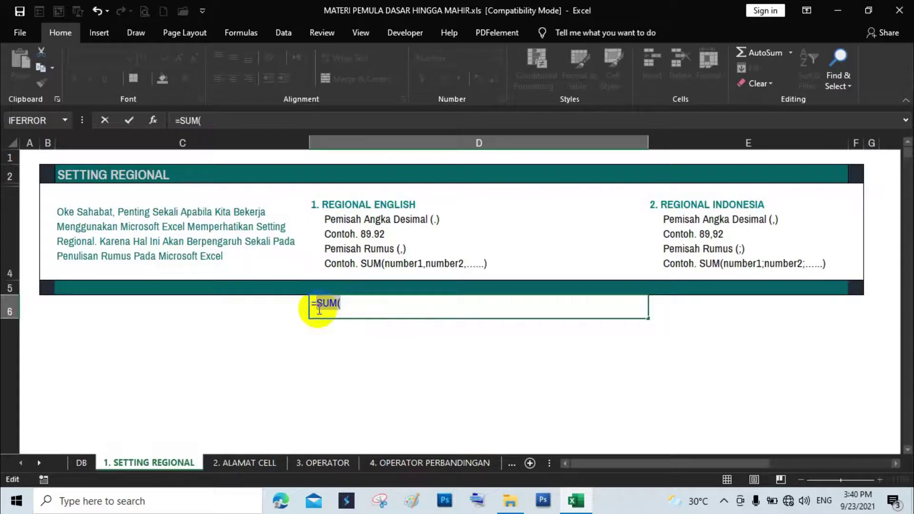
type("IF(")
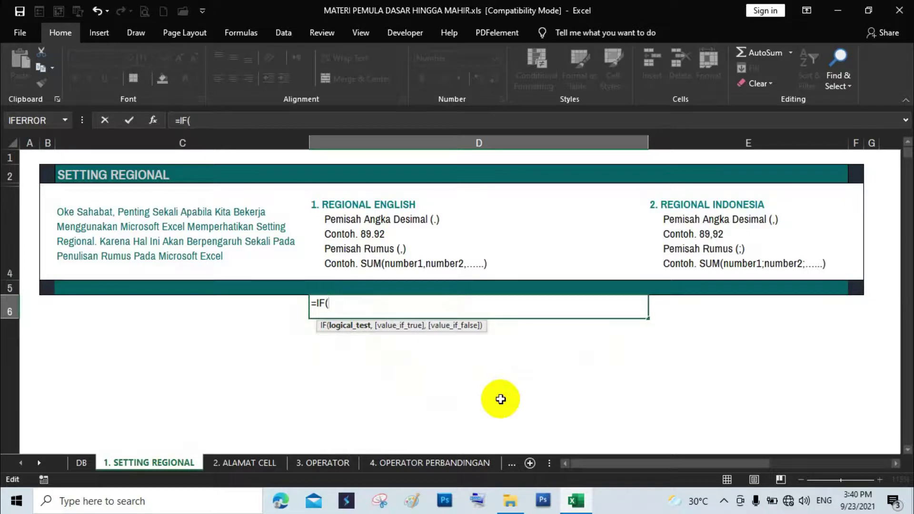
Clear the unfinished IF formula from cell D6
key("BackSpace")
key("BackSpace")
key("BackSpace")
key("BackSpace")
key("Return")
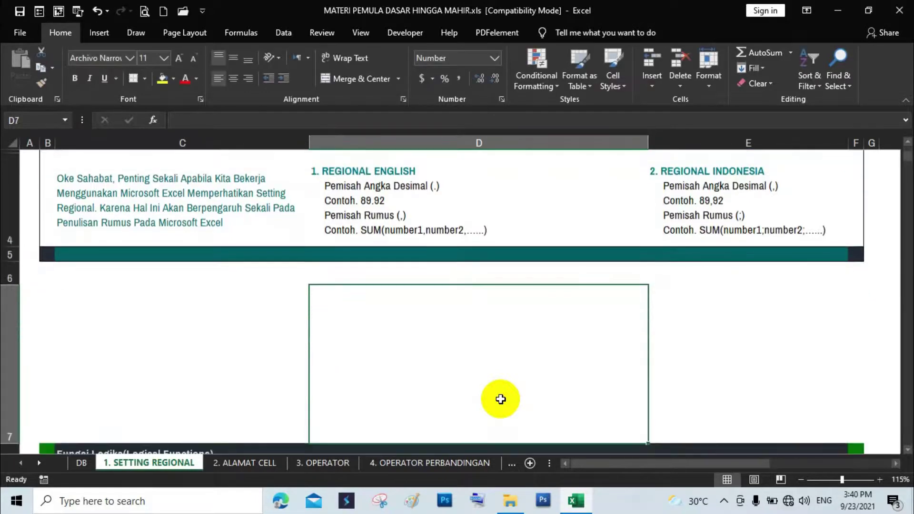
scroll(500, 399, "up", 1)
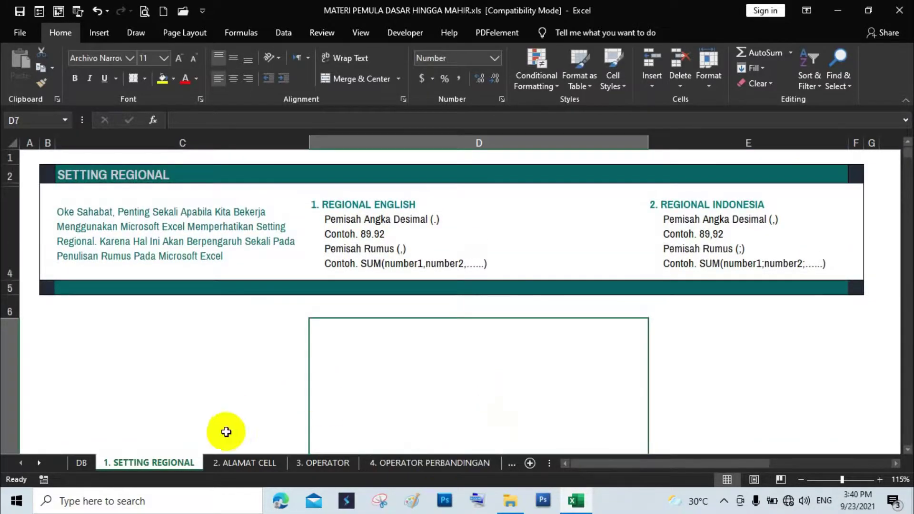
Switch to the 2. ALAMAT CELL sheet
left_click(377, 235)
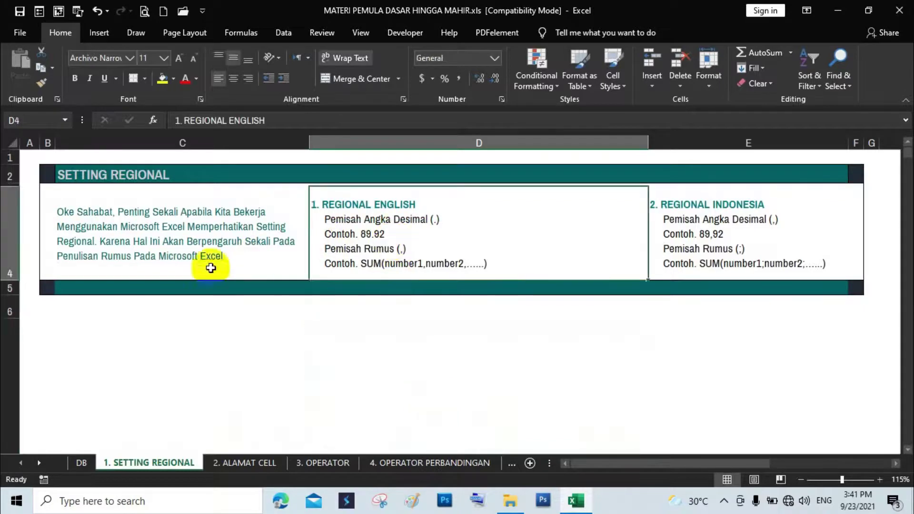
left_click(241, 471)
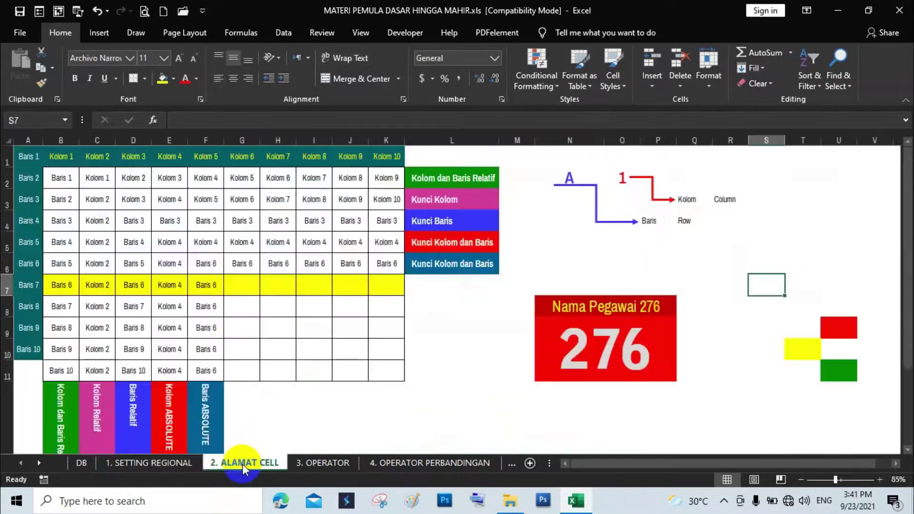
left_click(481, 357)
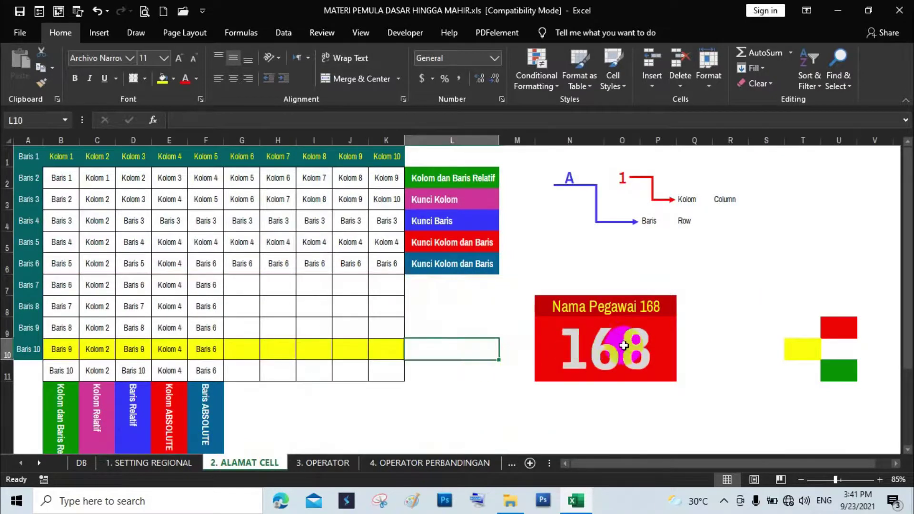
Select various empty cells around the Nama Pegawai box to examine how its number responds to each selection
left_click(698, 342)
left_click(526, 351)
left_click(581, 259)
left_click(729, 326)
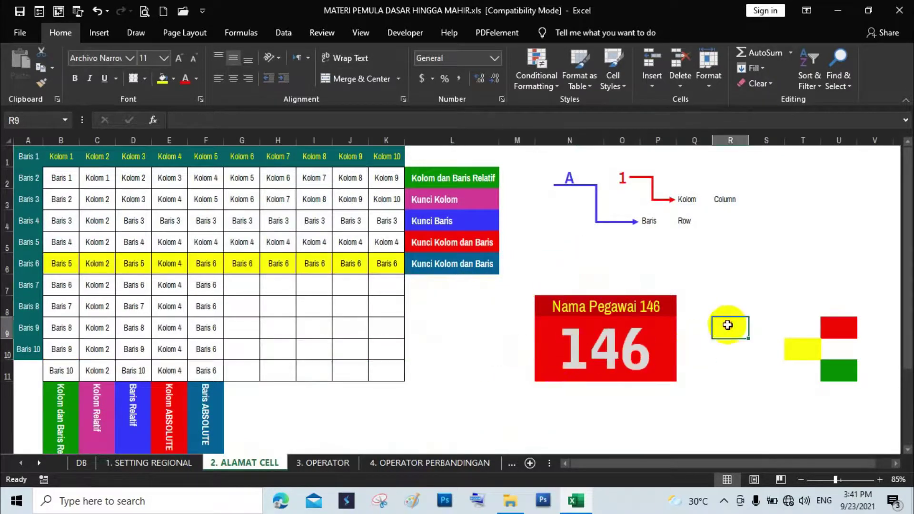
left_click(686, 399)
left_click(631, 407)
left_click(512, 326)
left_click(593, 263)
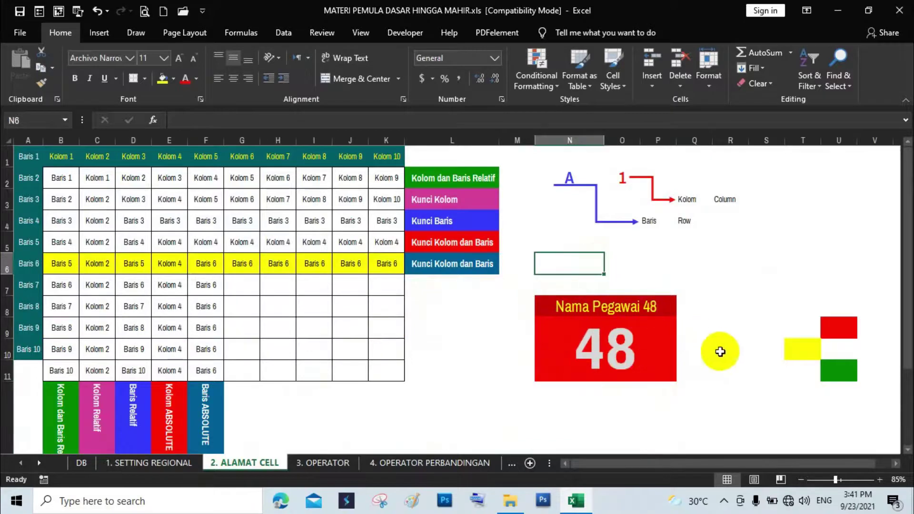
left_click(719, 351)
left_click(515, 367)
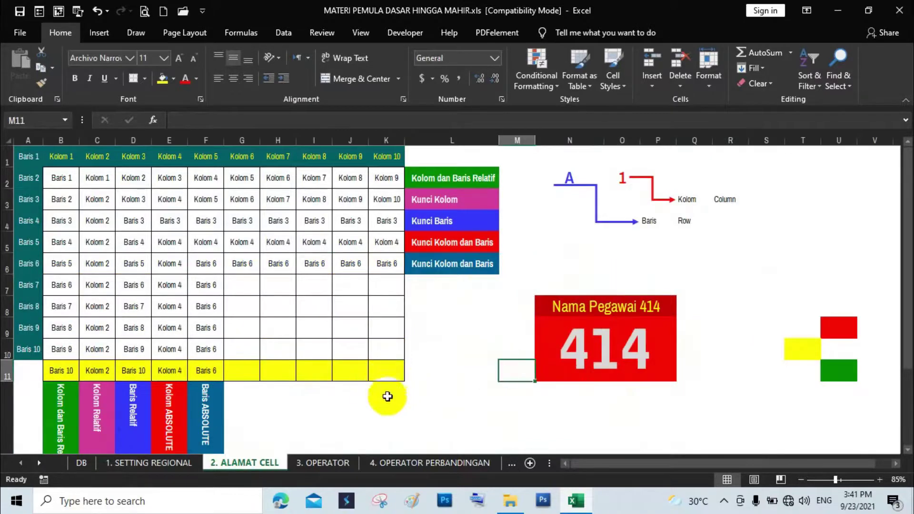
Select different cells in column L between rows 7 and 12 to examine how the table's row highlight responds
left_click(425, 341)
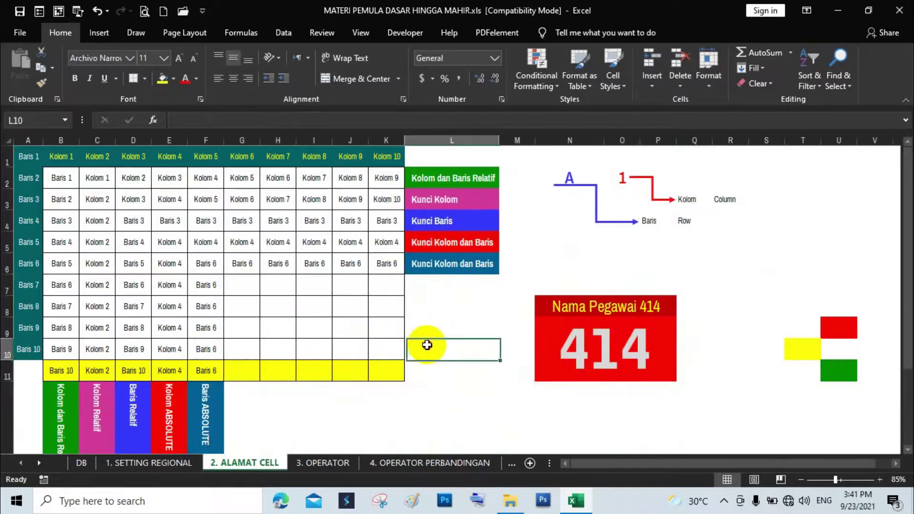
left_click(428, 316)
left_click(428, 307)
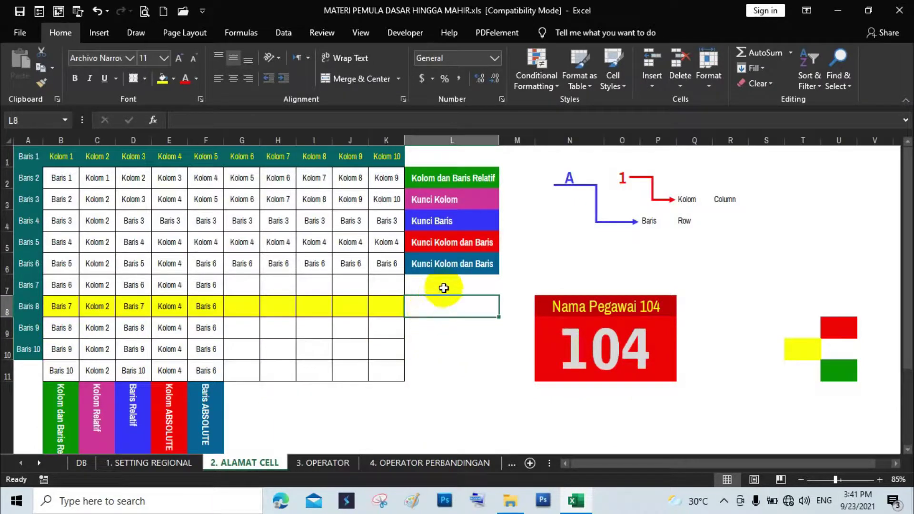
left_click(442, 324)
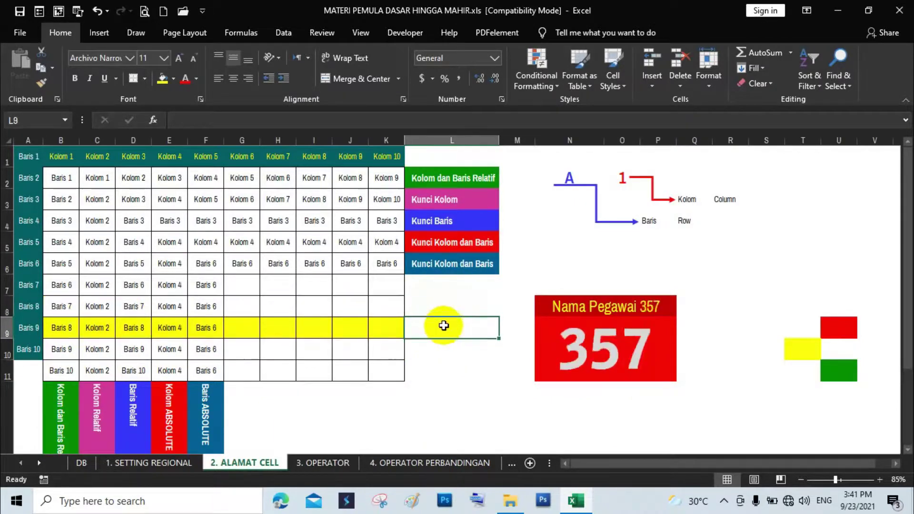
left_click(436, 309)
left_click(453, 347)
left_click(461, 388)
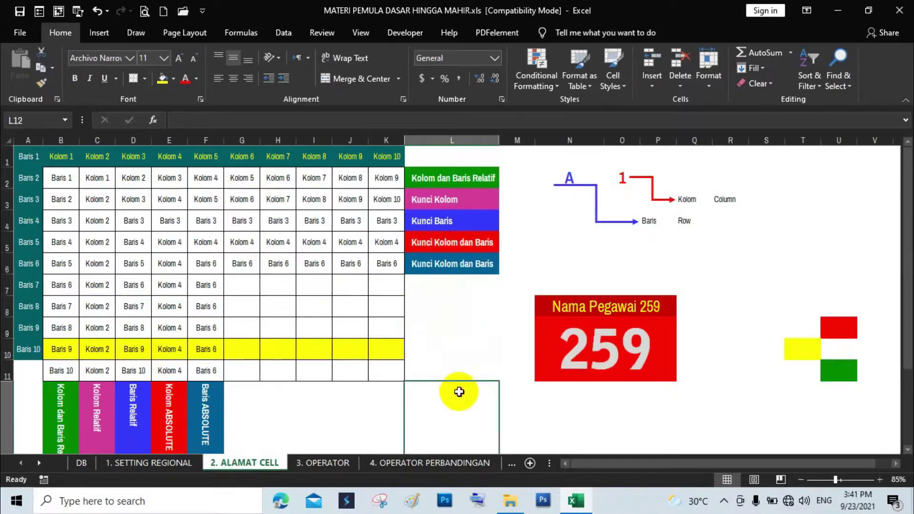
left_click(450, 312)
left_click(443, 326)
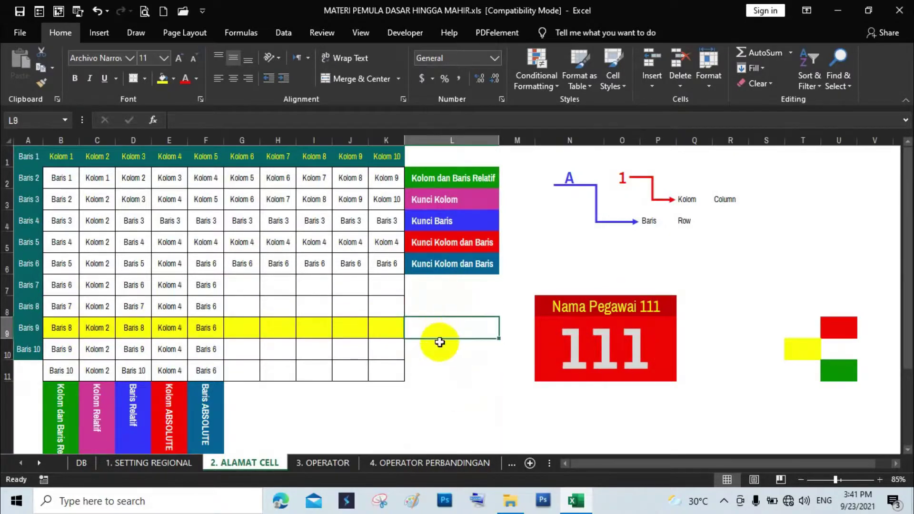
left_click(438, 348)
left_click(434, 324)
left_click(422, 305)
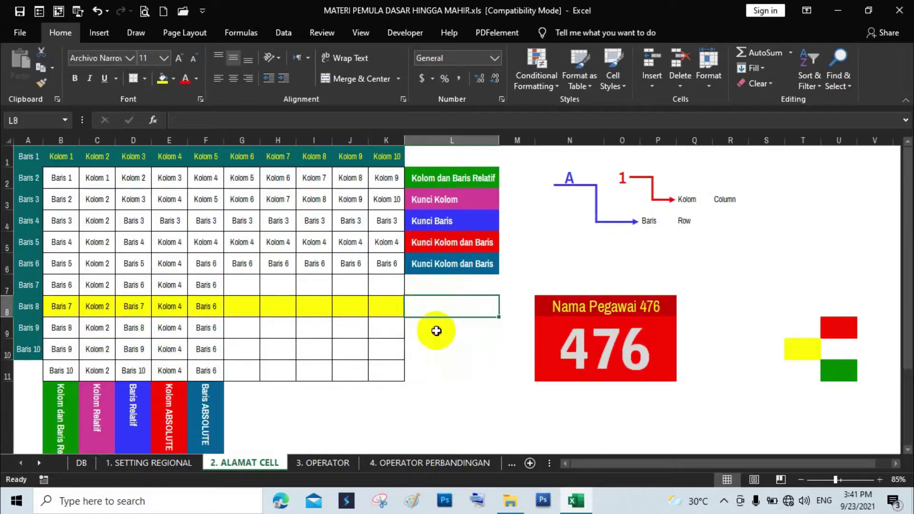
left_click(435, 327)
left_click(430, 300)
left_click(433, 286)
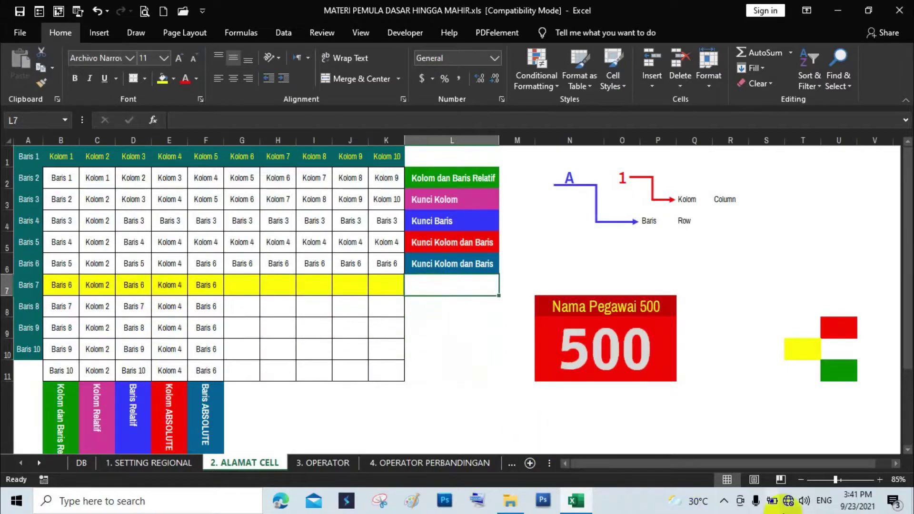